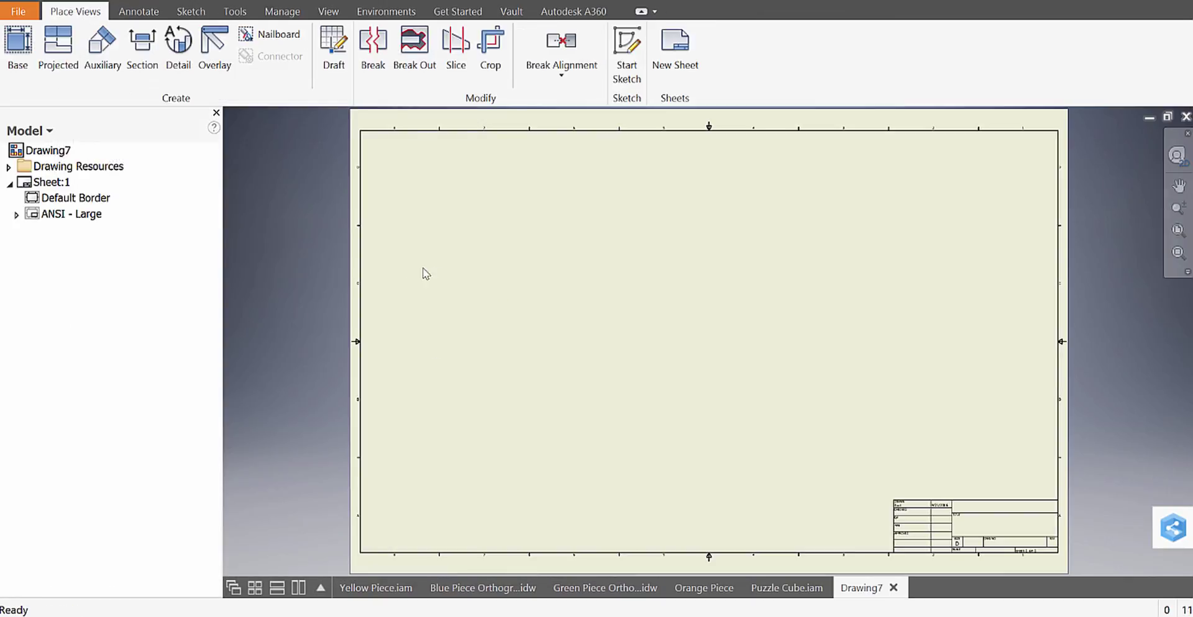
Start a base view of the Puzzle Cube assembly and set its scale to 2 : 1.
left_click(17, 44)
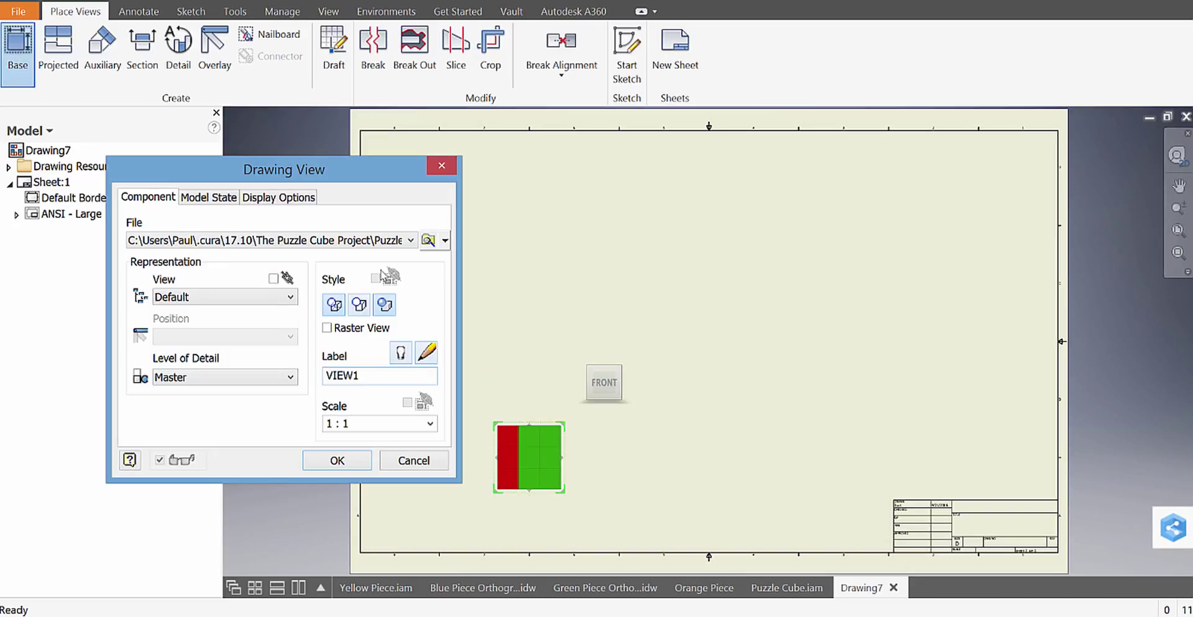
left_click(428, 241)
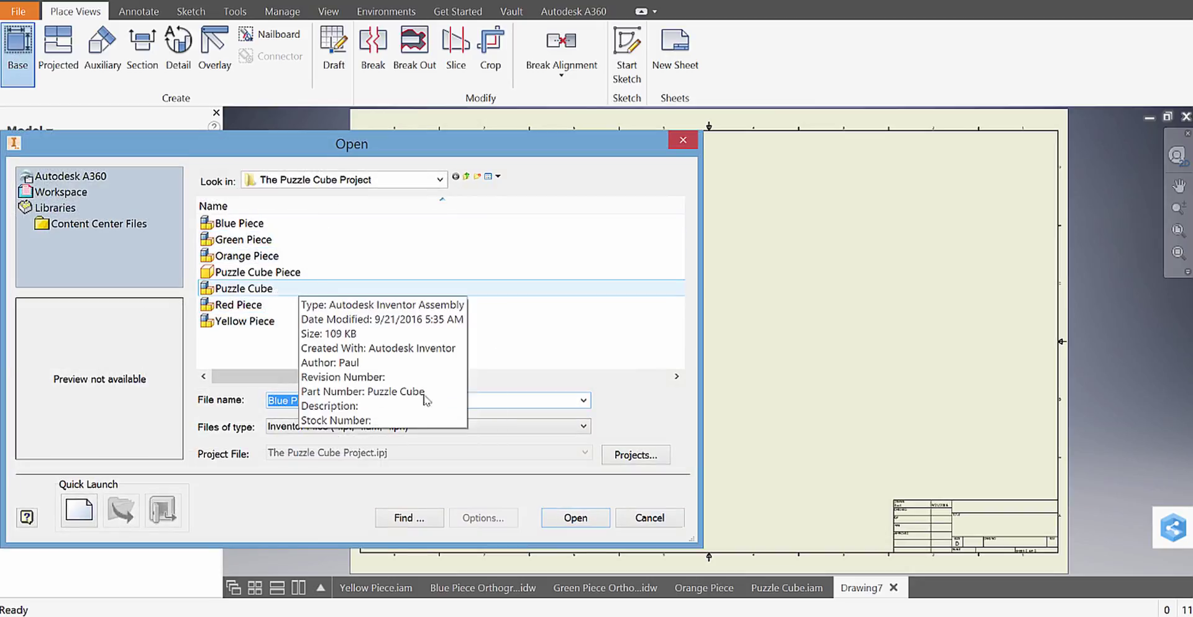
left_click(635, 520)
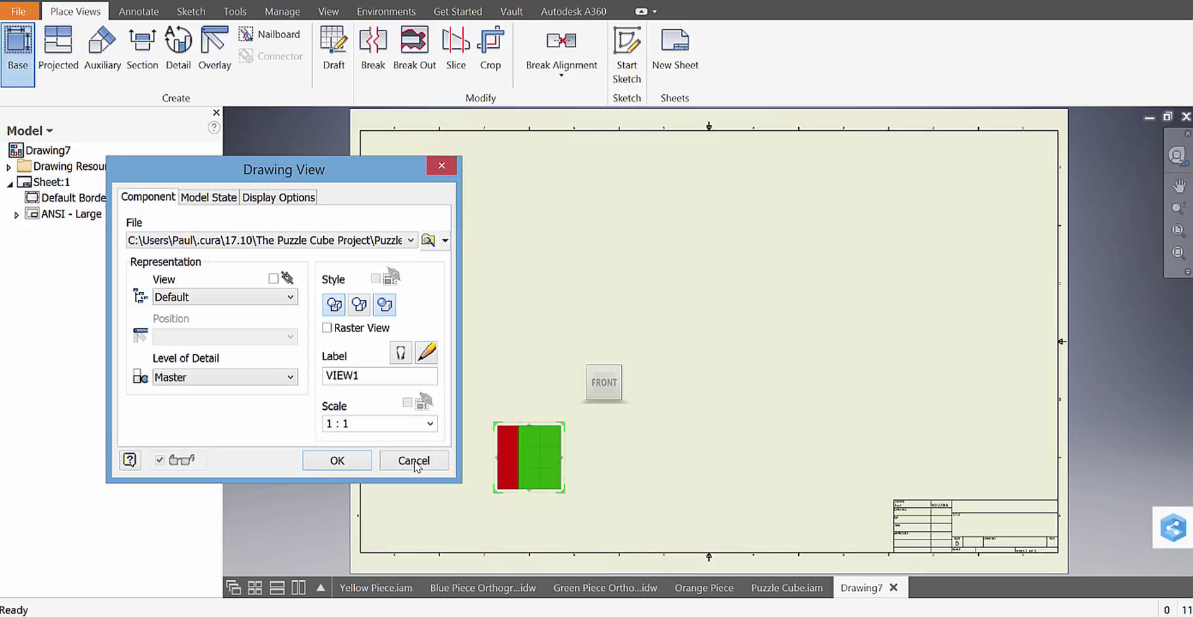
left_click_drag(526, 457, 838, 340)
left_click(430, 424)
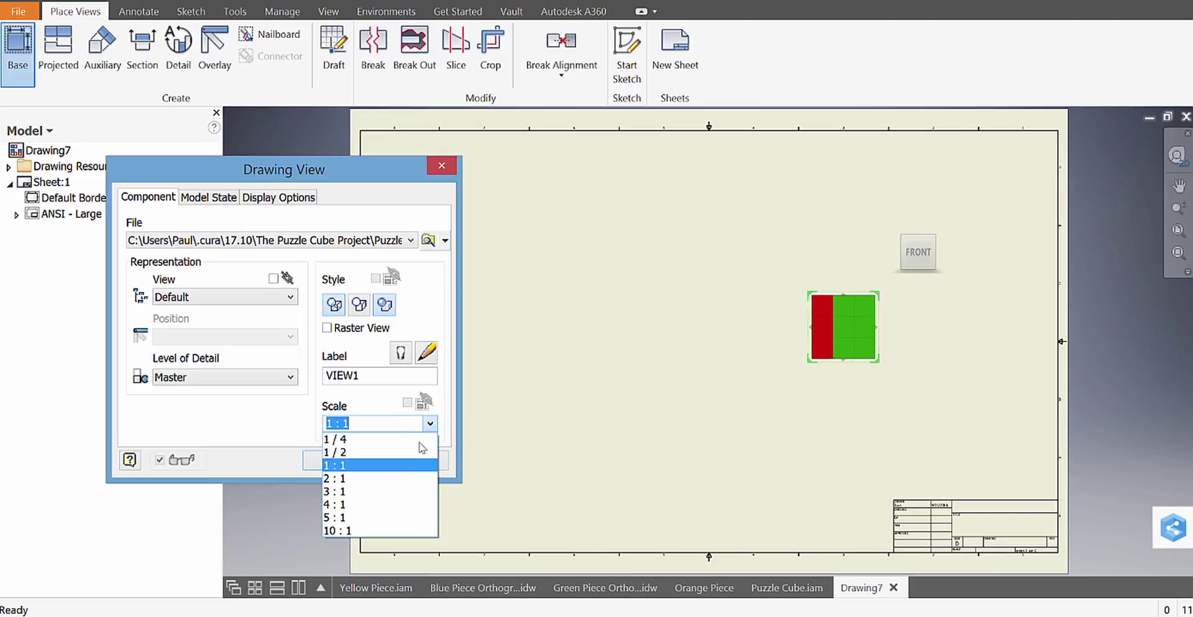
left_click(393, 477)
Position the cube's front view right of the sheet's centre and create a projected isometric view in the sheet's upper-right corner.
left_click_drag(850, 344, 809, 338)
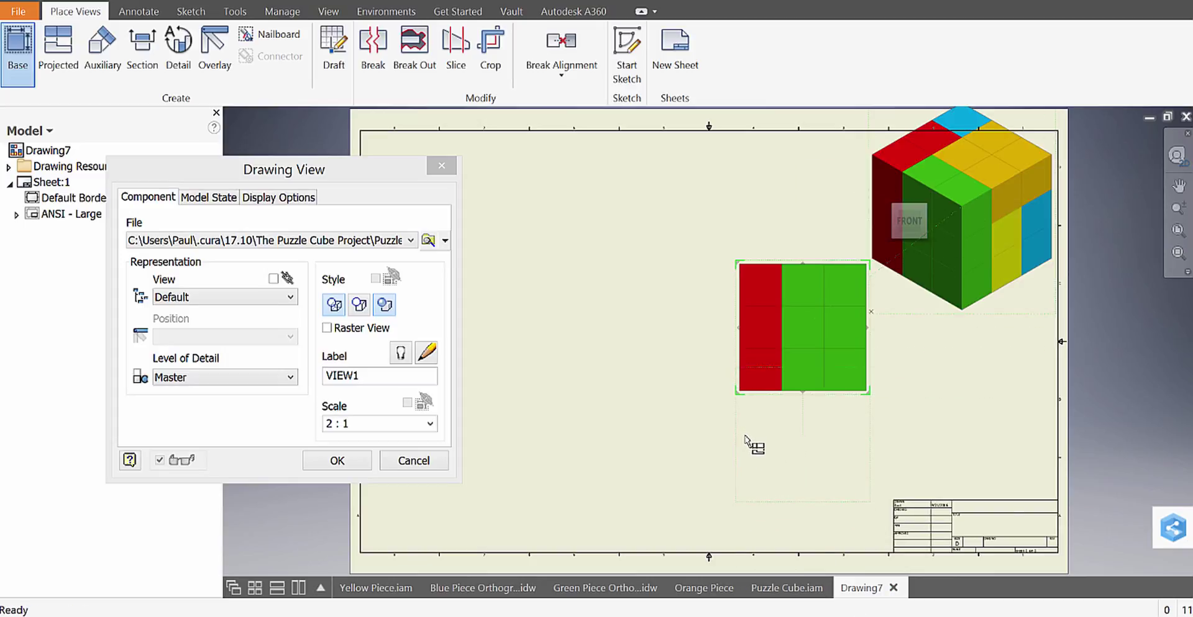
right_click(604, 248)
left_click(677, 245)
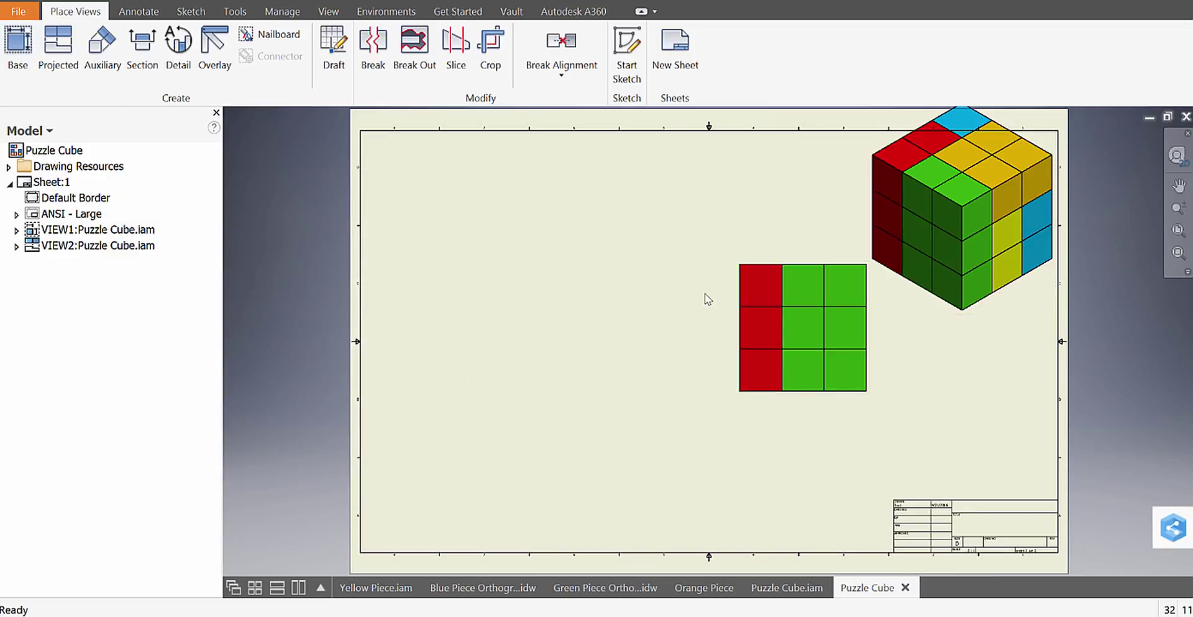
Delete the Puzzle Cube's front view, keeping its isometric view on the sheet.
left_click(803, 336)
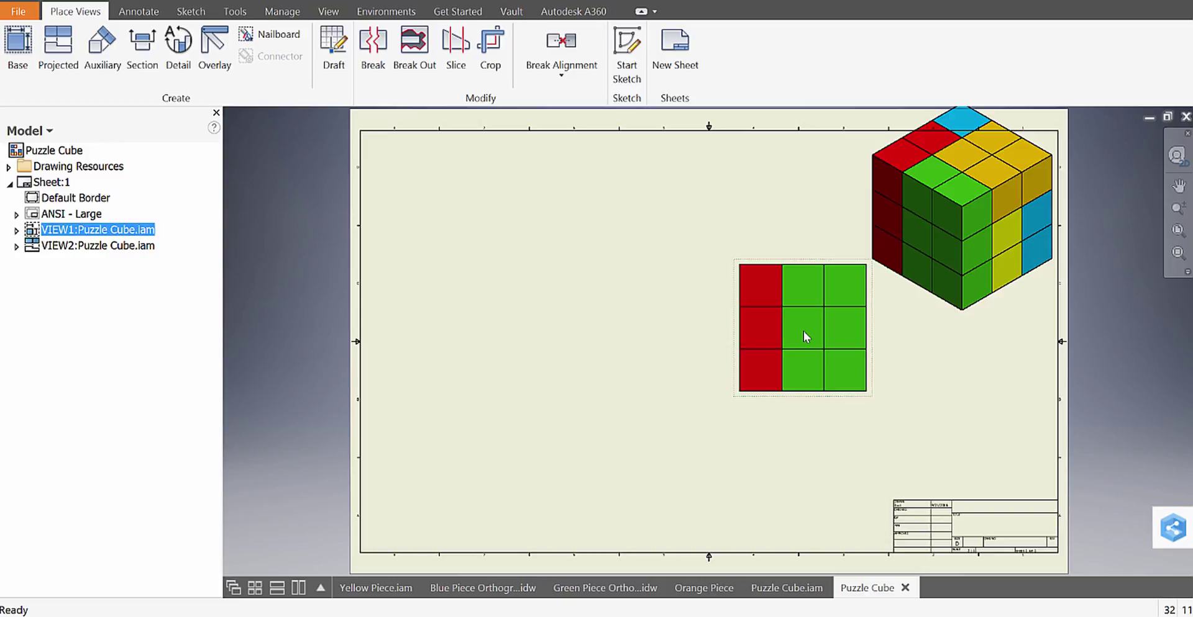
key("Delete")
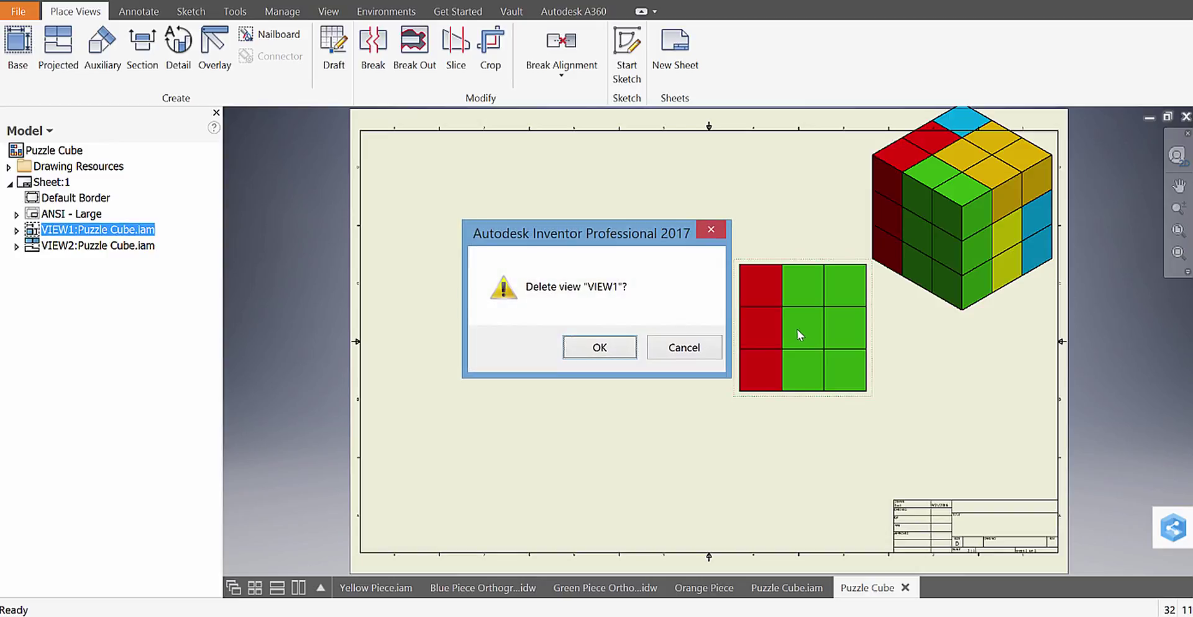
left_click(608, 349)
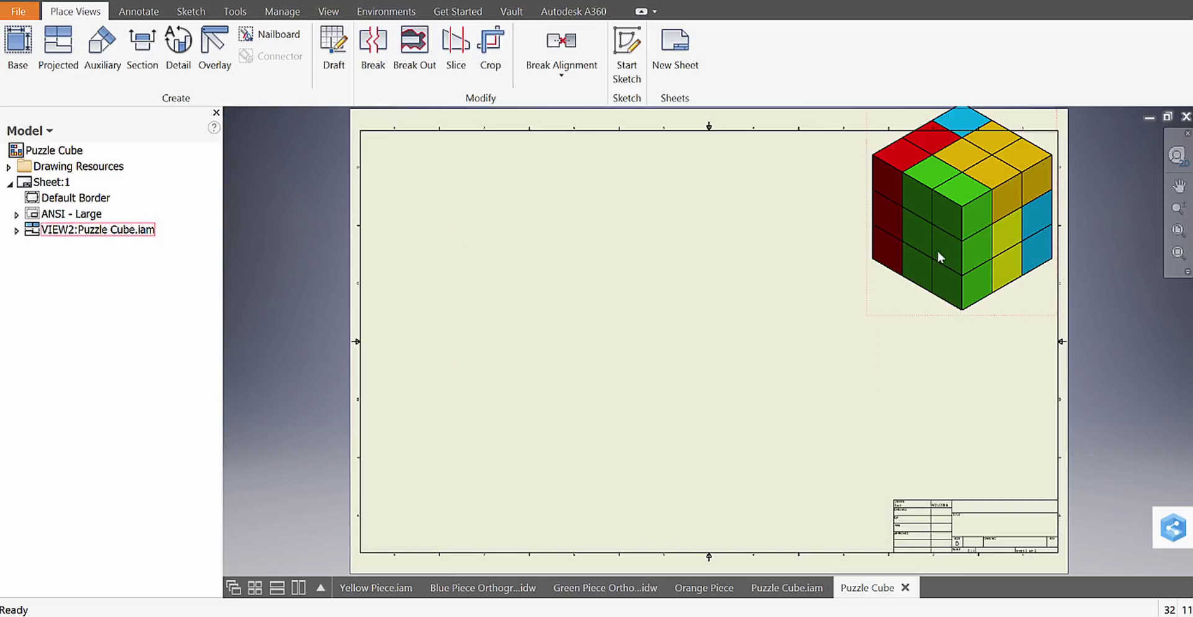
Move the Puzzle Cube's isometric view down so it sits inside the sheet border's upper-right corner.
left_click(953, 217)
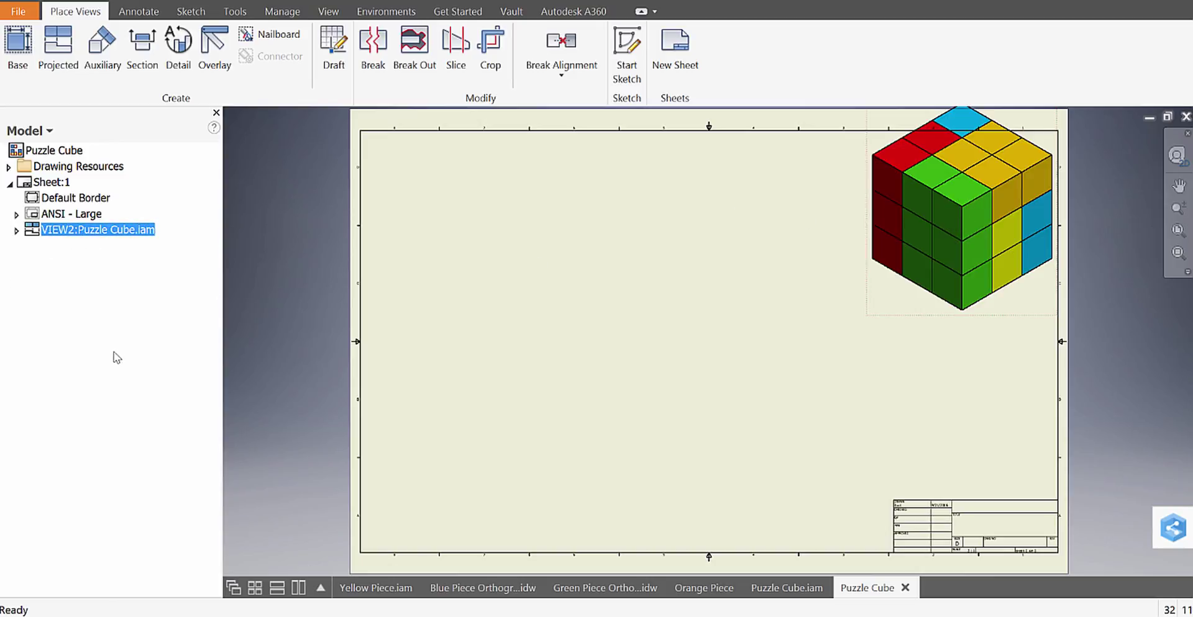
left_click(70, 231)
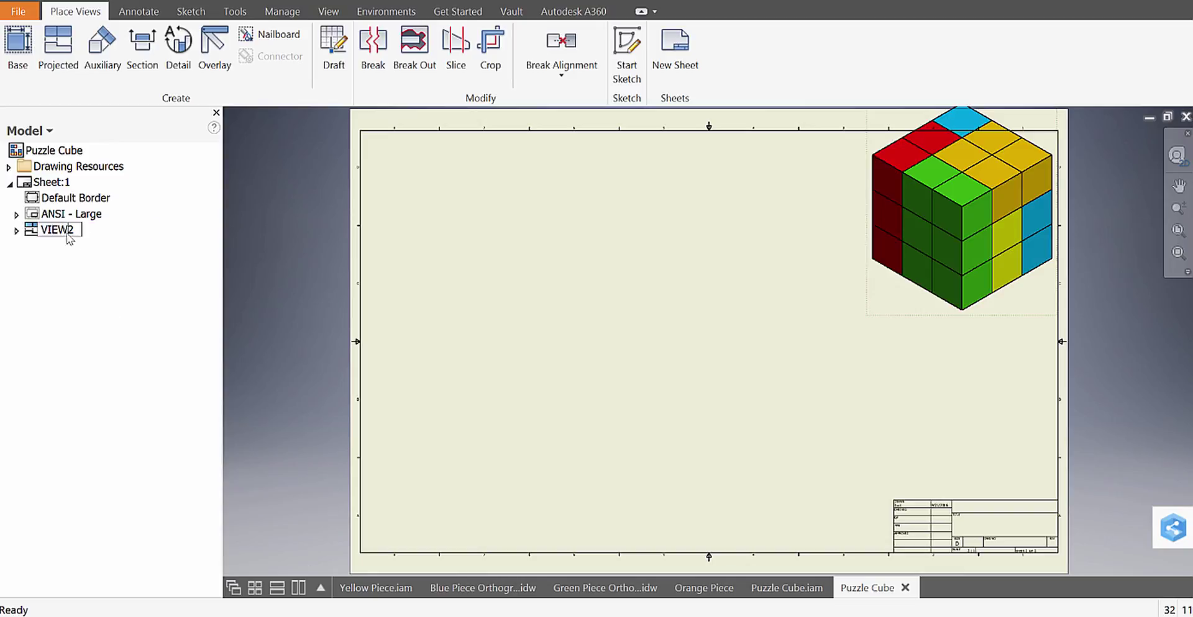
left_click(59, 273)
double_click(67, 231)
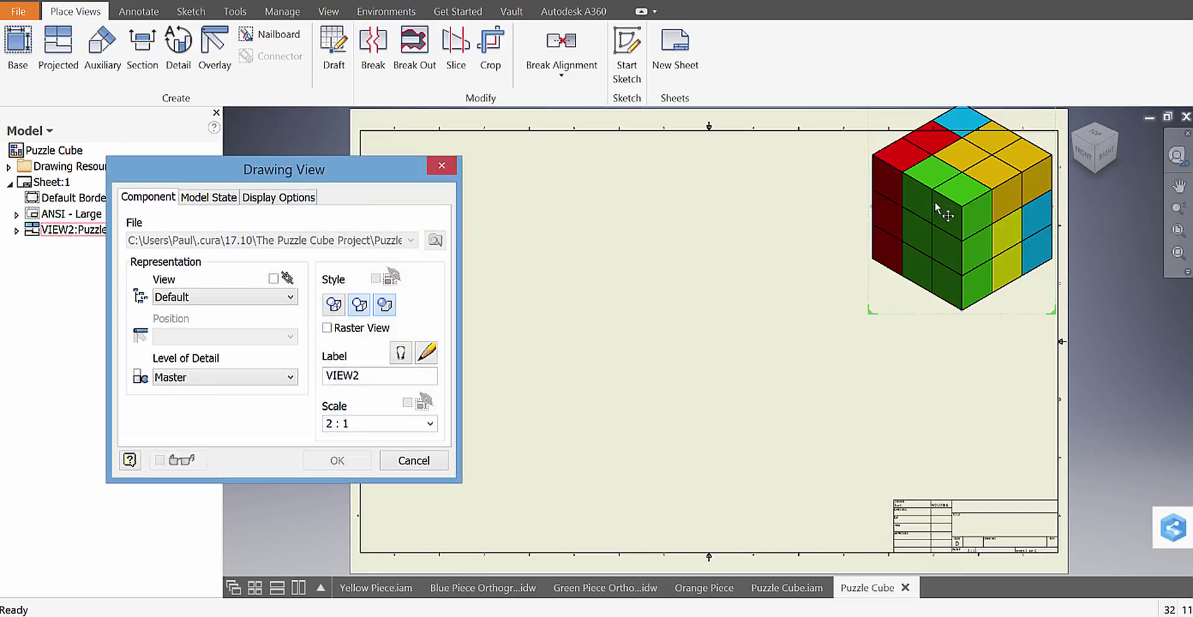
left_click_drag(934, 201, 933, 252)
left_click(327, 462)
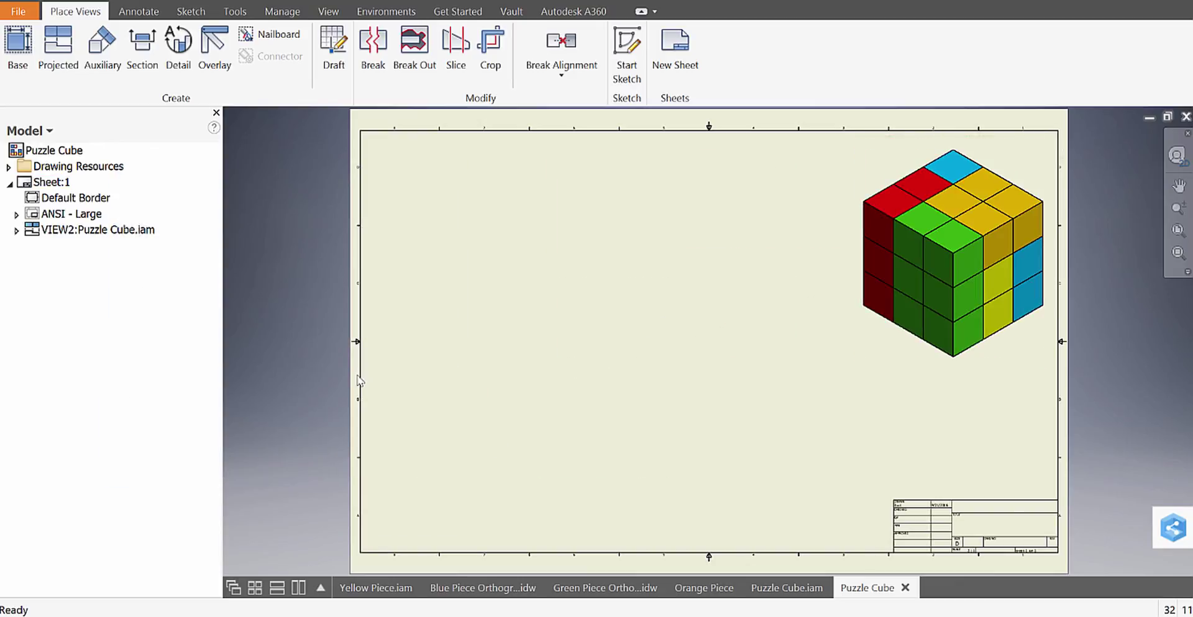
Create a 2 : 1 base view of the Blue Piece assembly with a projected isometric view near the sheet's centre.
left_click(18, 50)
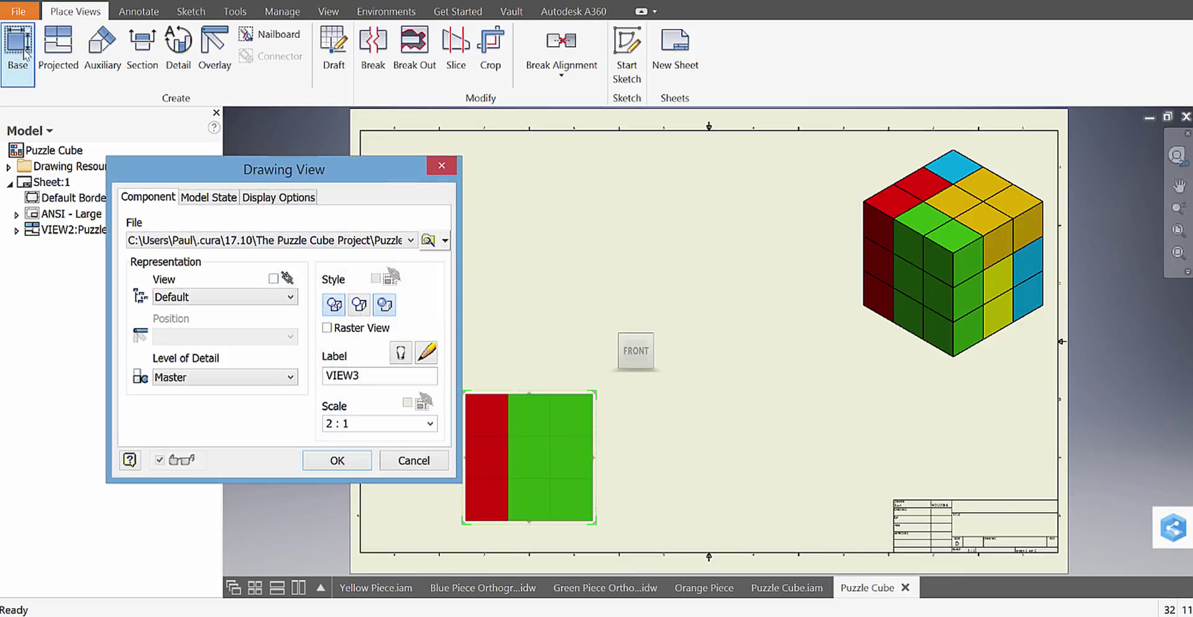
left_click(427, 240)
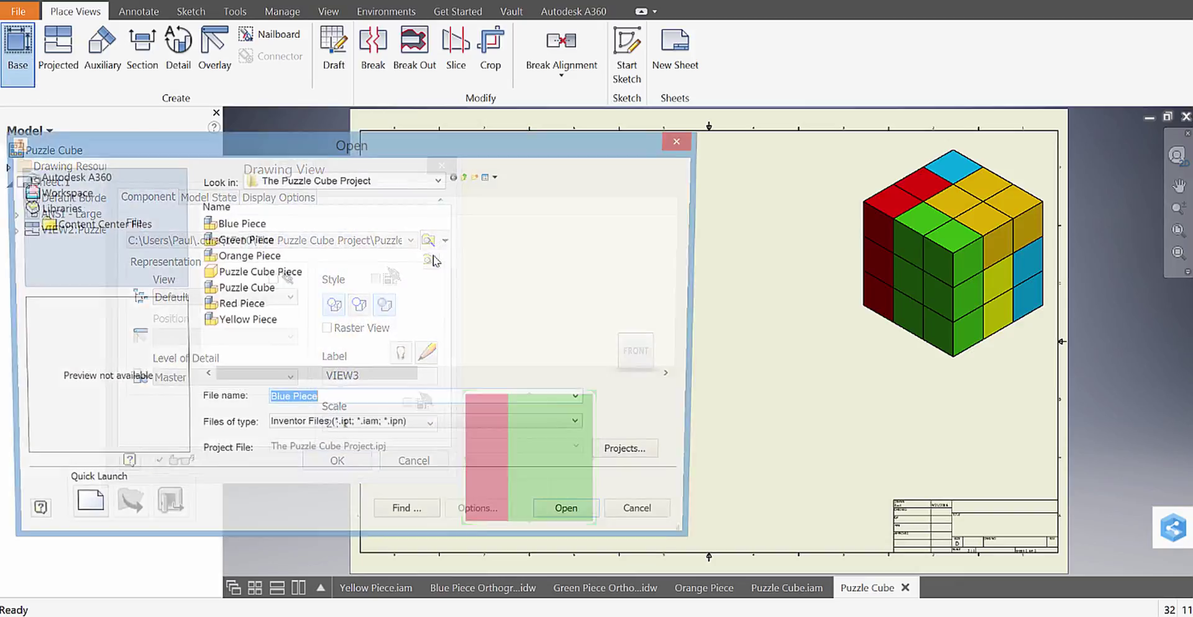
double_click(239, 224)
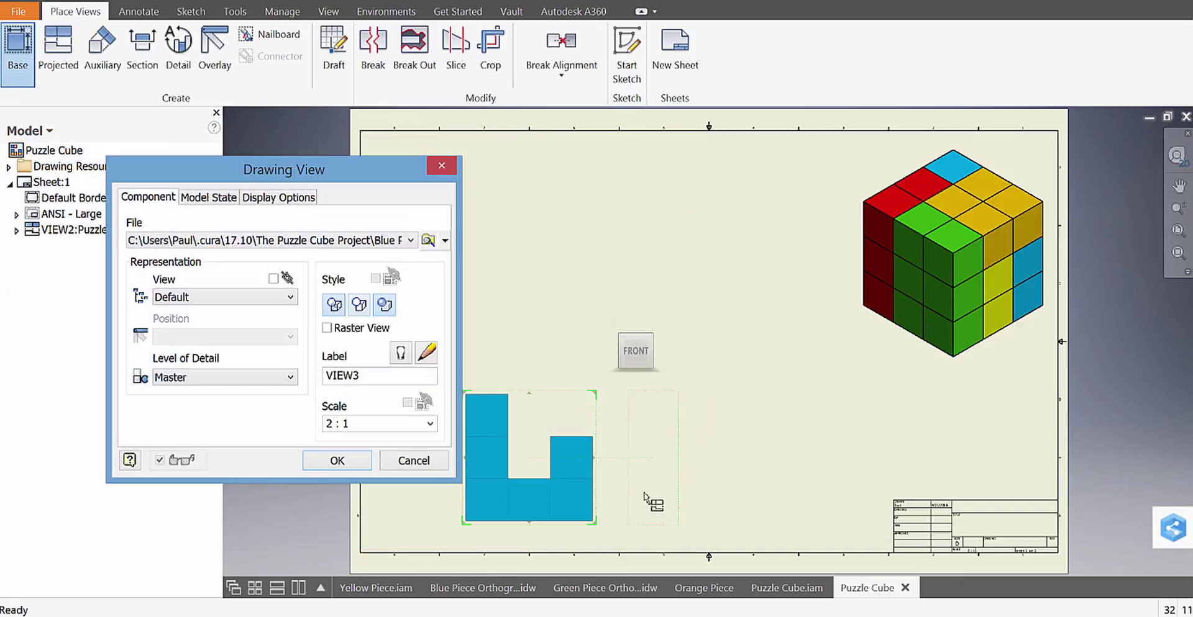
left_click(699, 323)
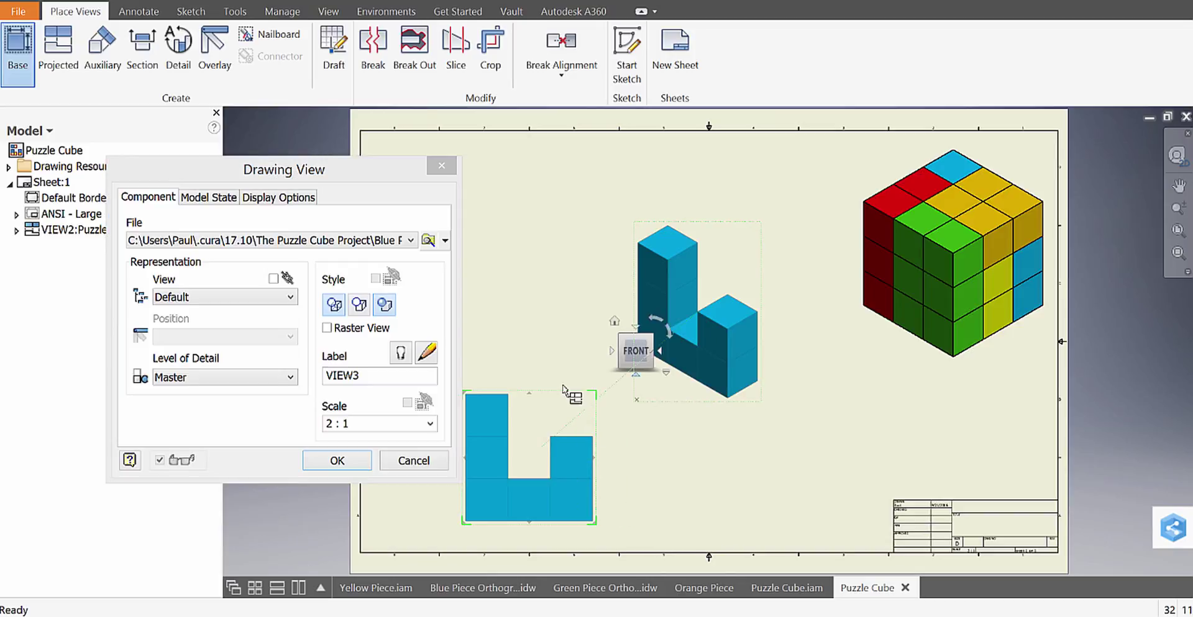
left_click(337, 461)
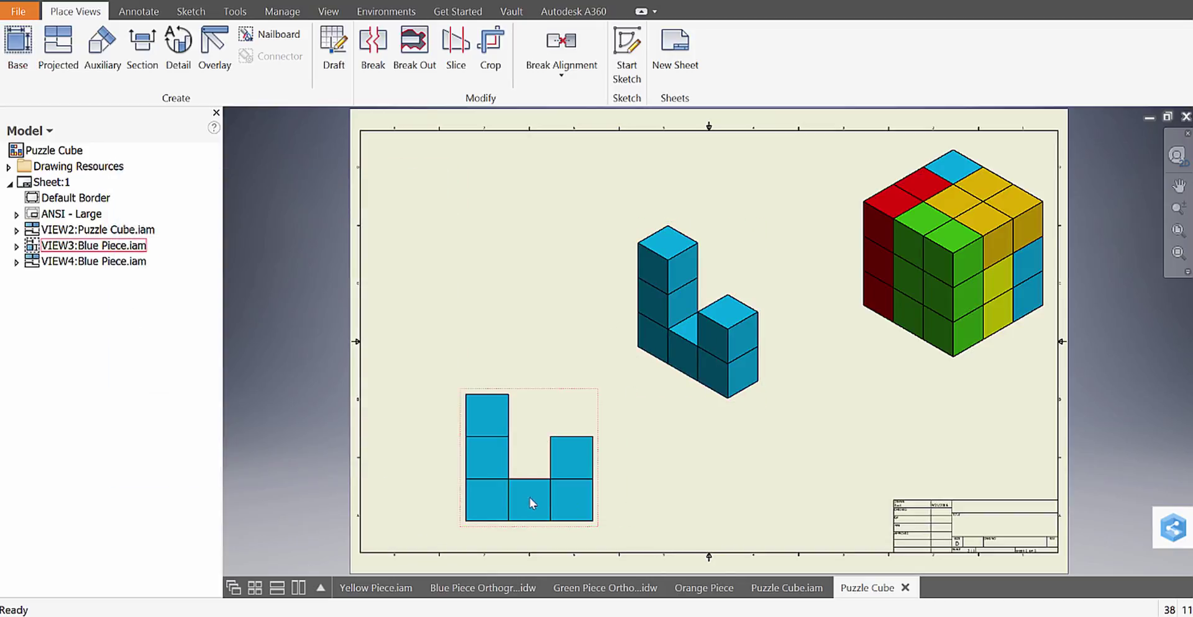
Delete the Blue Piece's front view, keeping its isometric view.
left_click(576, 461)
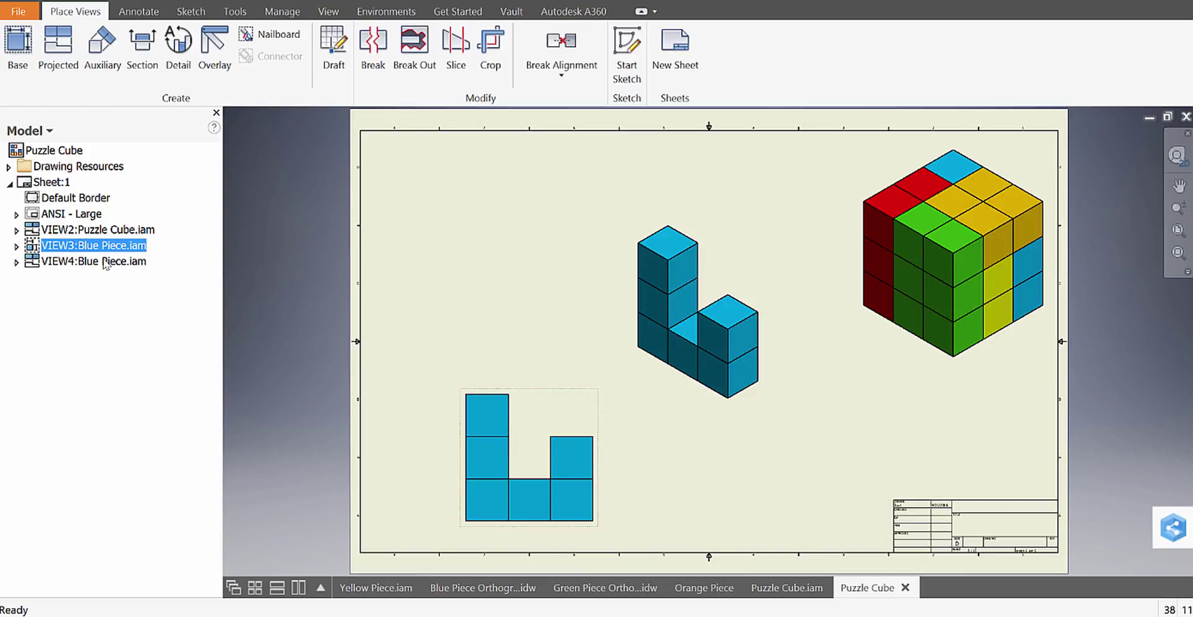
key("Delete")
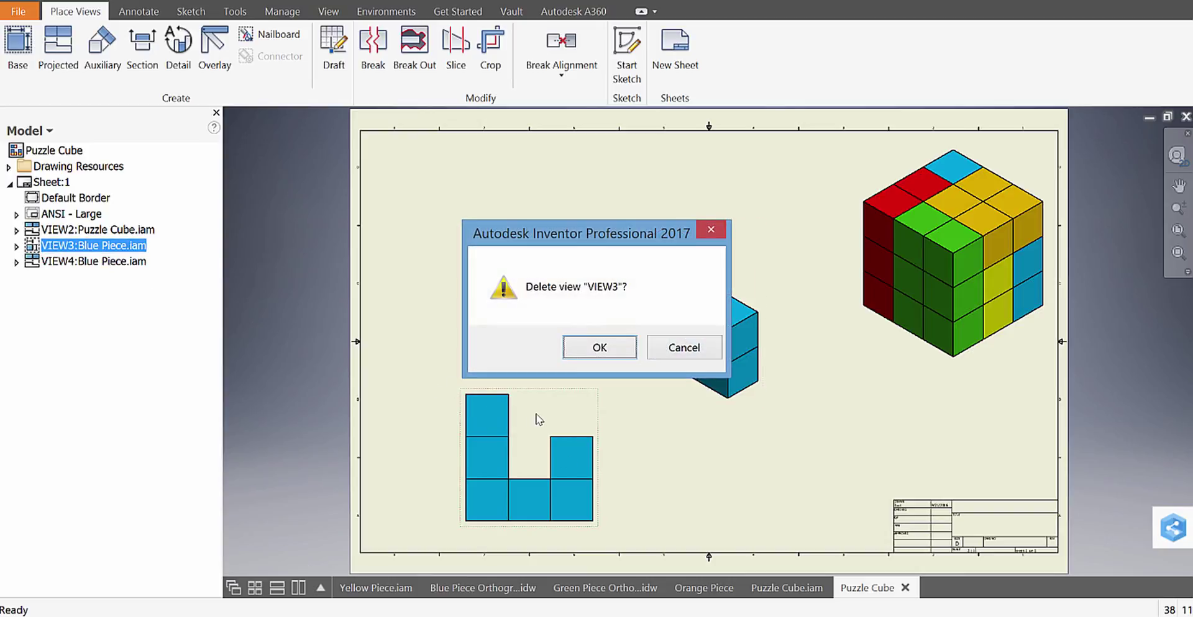
left_click(599, 348)
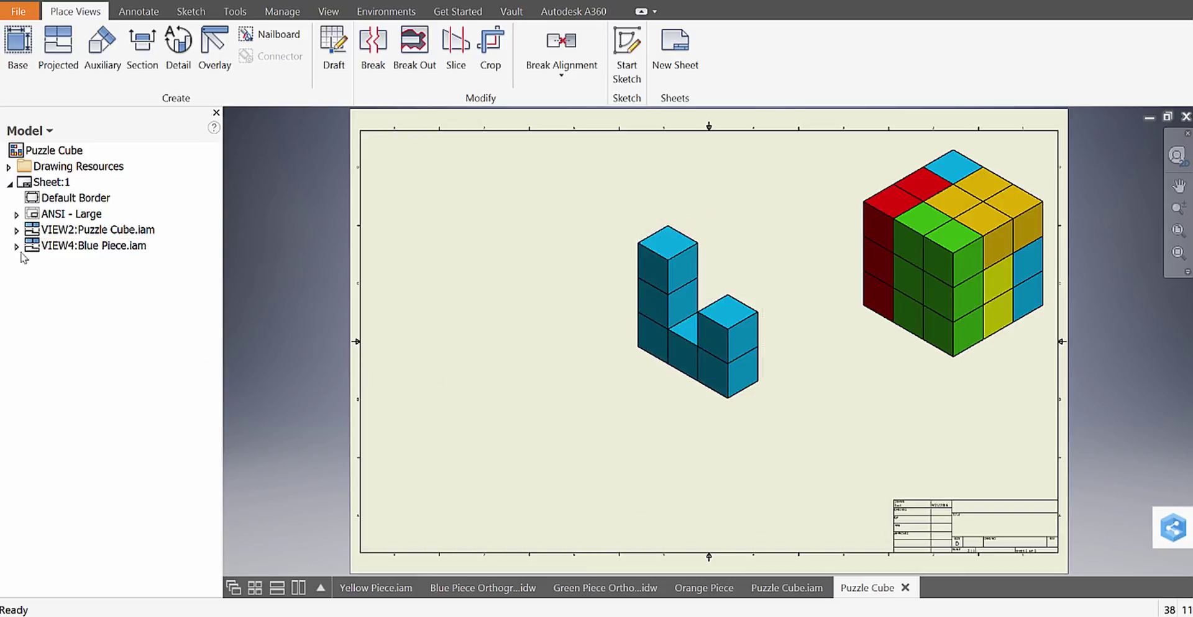
Move the Blue Piece's isometric view up beside the Puzzle Cube view.
left_click(681, 295)
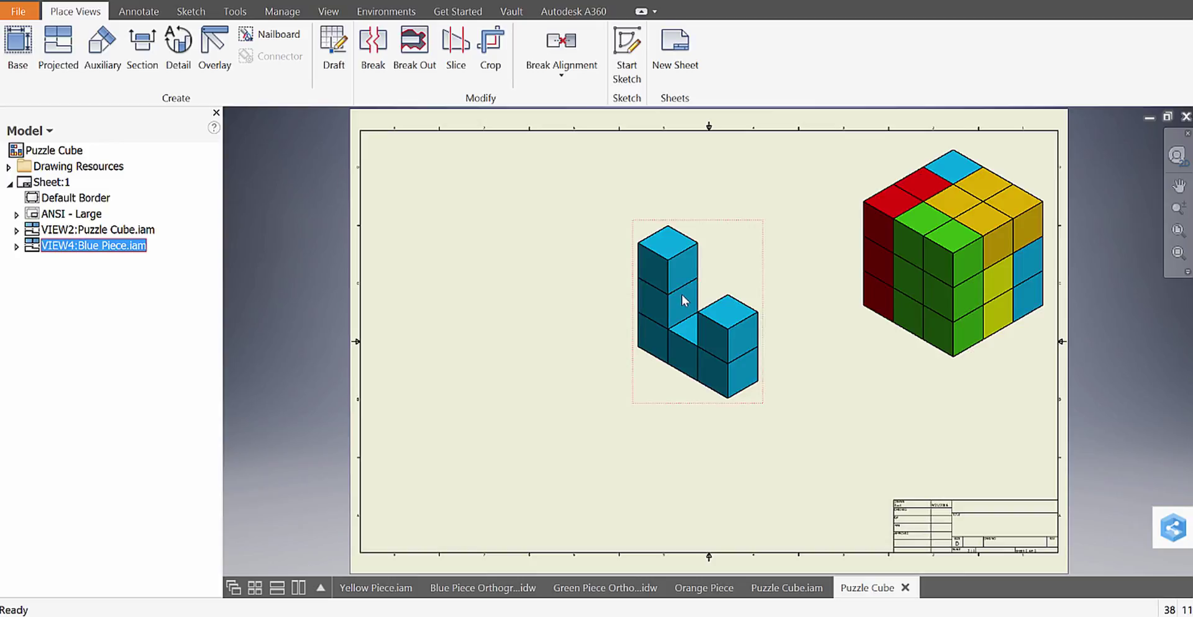
left_click(67, 248)
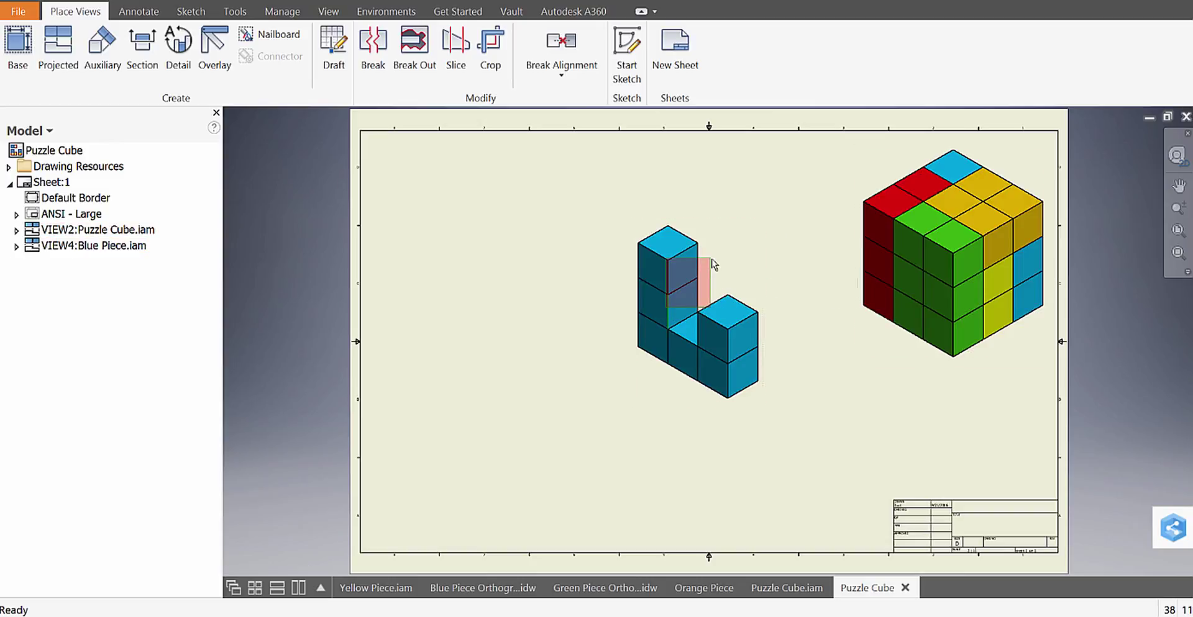
double_click(714, 287)
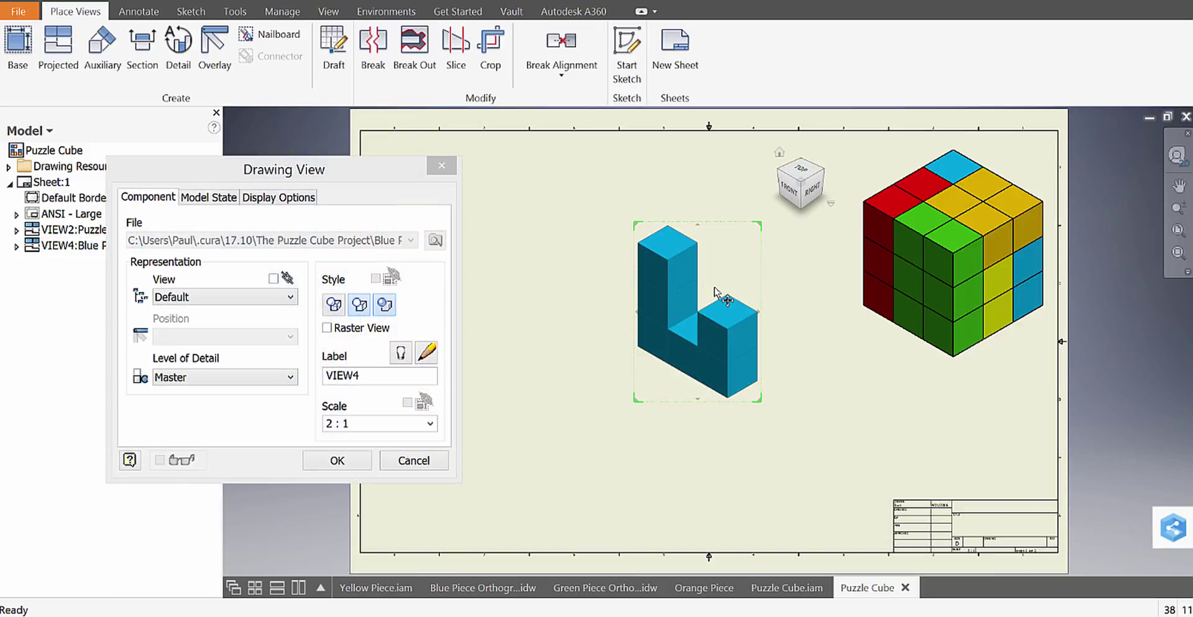
mouse_move(665, 305)
left_mouse_down()
mouse_move(713, 259)
mouse_move(707, 278)
mouse_move(721, 288)
mouse_move(721, 262)
left_mouse_up()
left_click(349, 465)
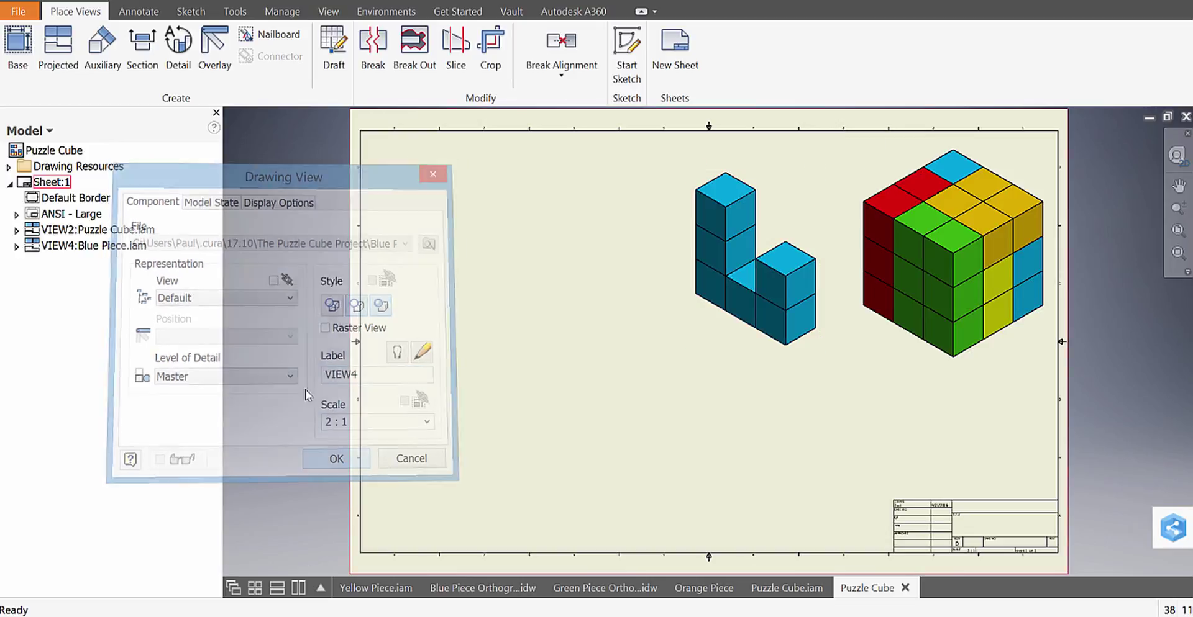
Create a 2 : 1 base view of the Green Piece assembly with a projected isometric view beside the blue piece.
left_click(18, 49)
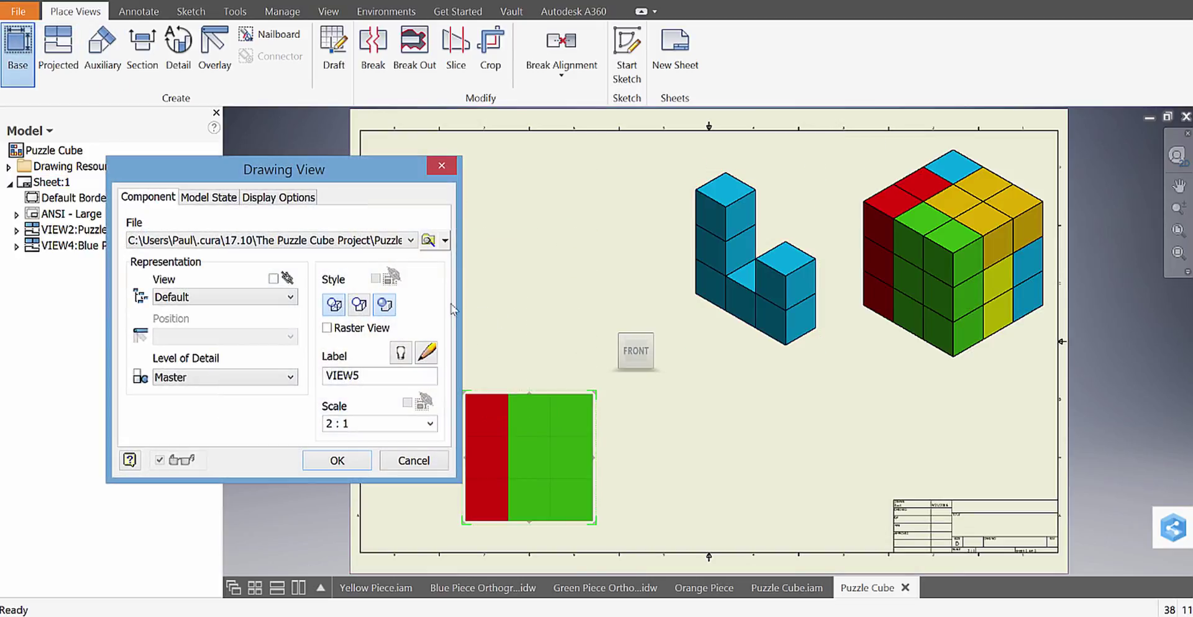
left_click(428, 240)
double_click(305, 245)
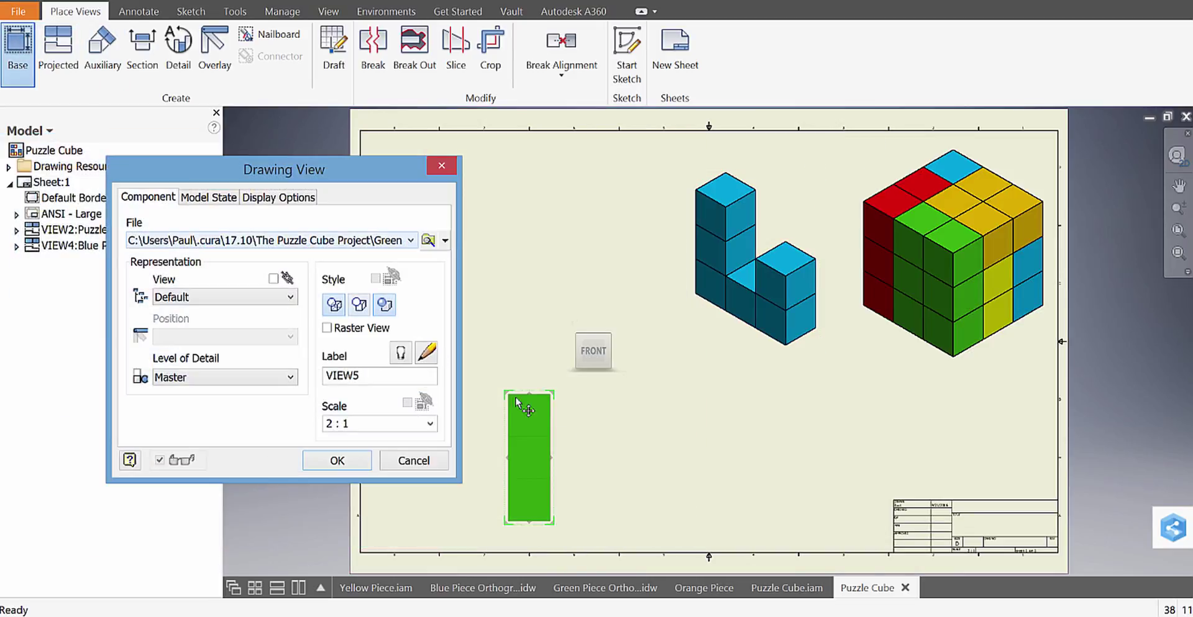
left_click(528, 458)
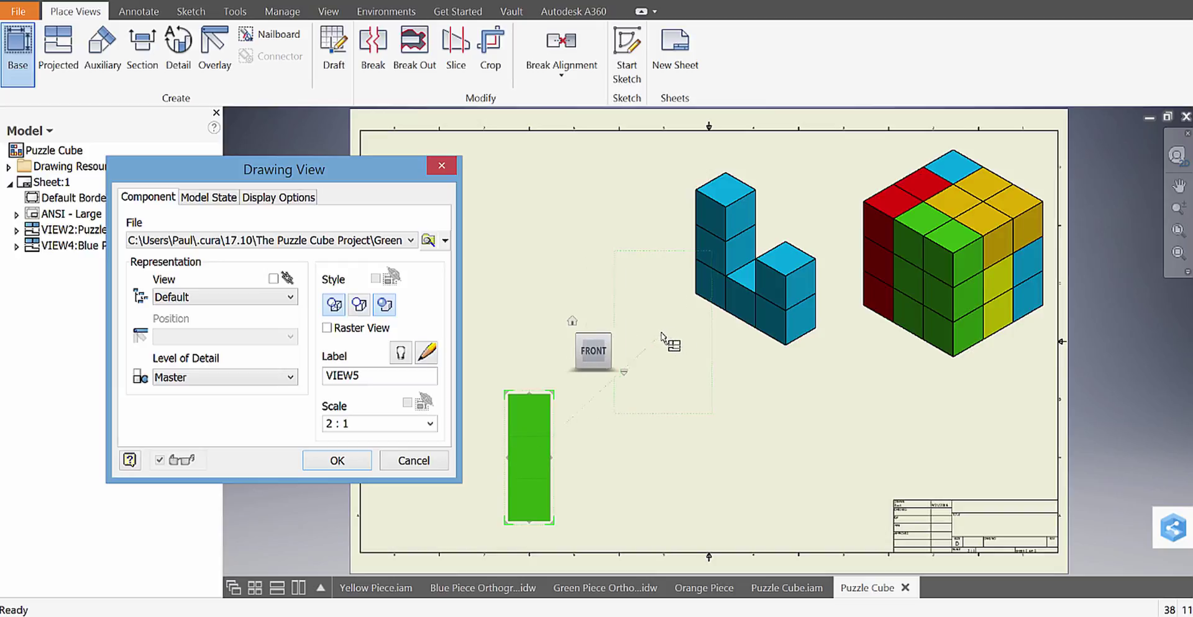
left_click(335, 461)
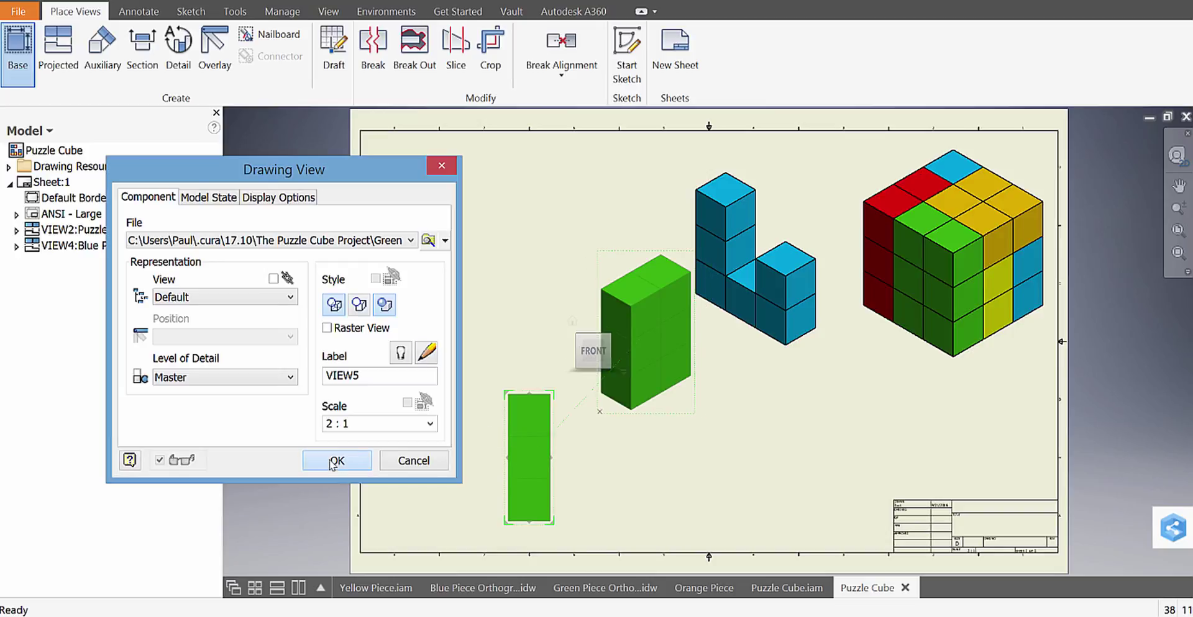
Delete the Green Piece's front view, keeping its isometric view.
left_click(531, 454)
key("Delete")
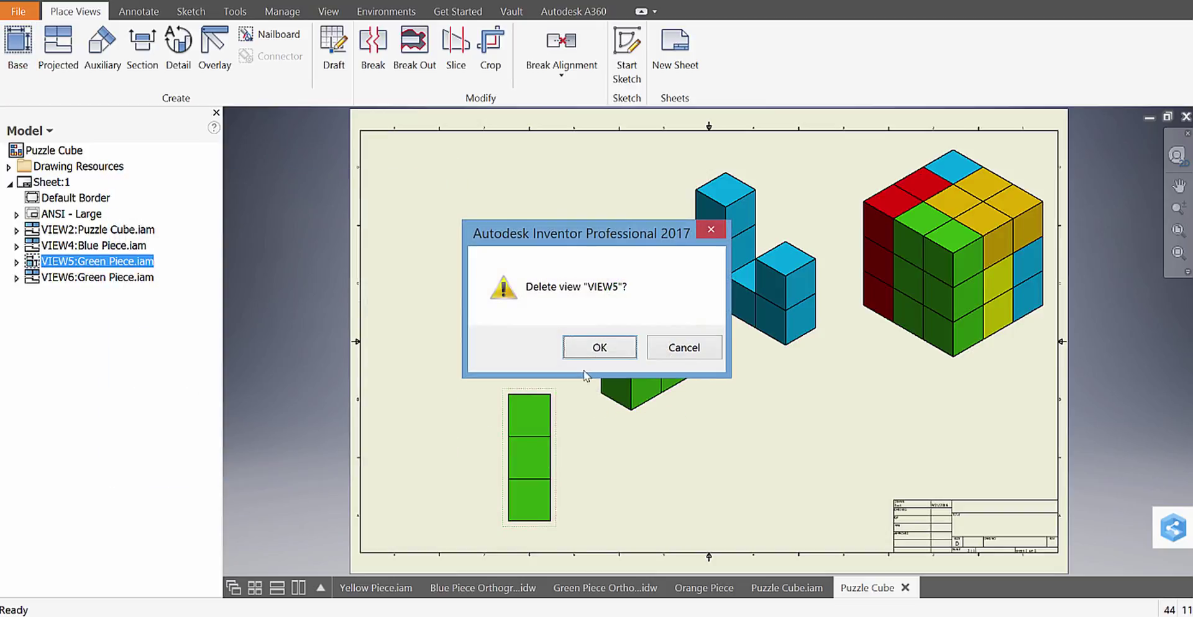
left_click(601, 347)
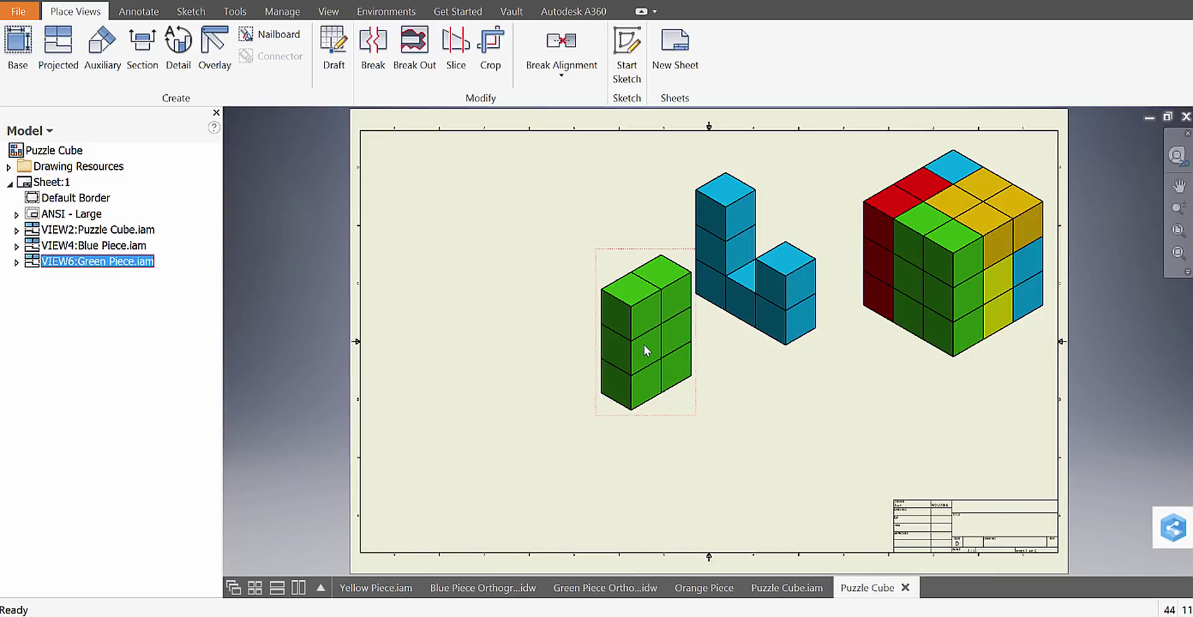
Move the Green Piece's isometric view up and left, in line with the blue piece.
double_click(644, 344)
mouse_move(644, 345)
left_mouse_down()
mouse_move(614, 289)
mouse_move(583, 280)
left_mouse_up()
left_click(336, 460)
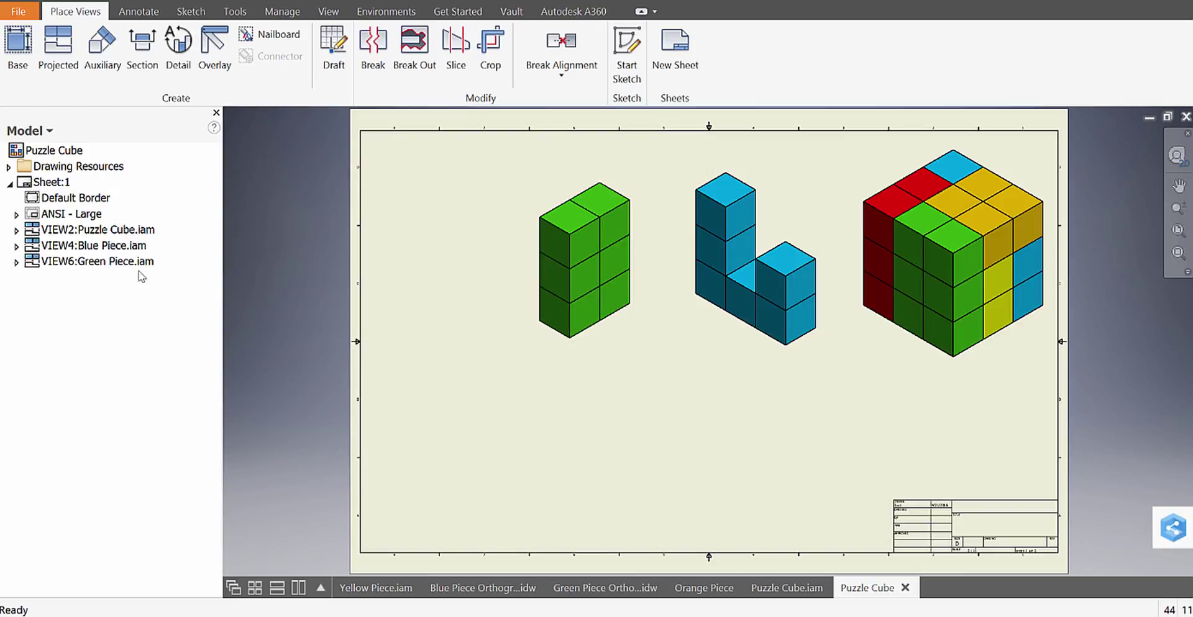
Create a 2 : 1 base view of the Orange Piece assembly with a projected isometric view up and to its right.
left_click(18, 50)
left_click(427, 240)
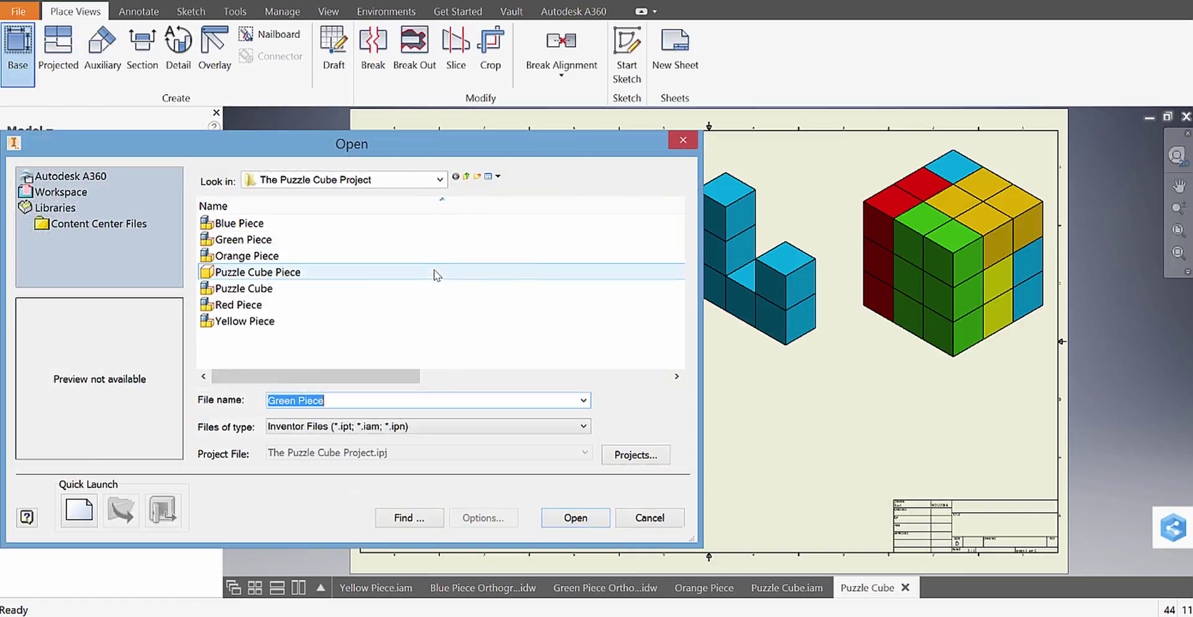
double_click(305, 261)
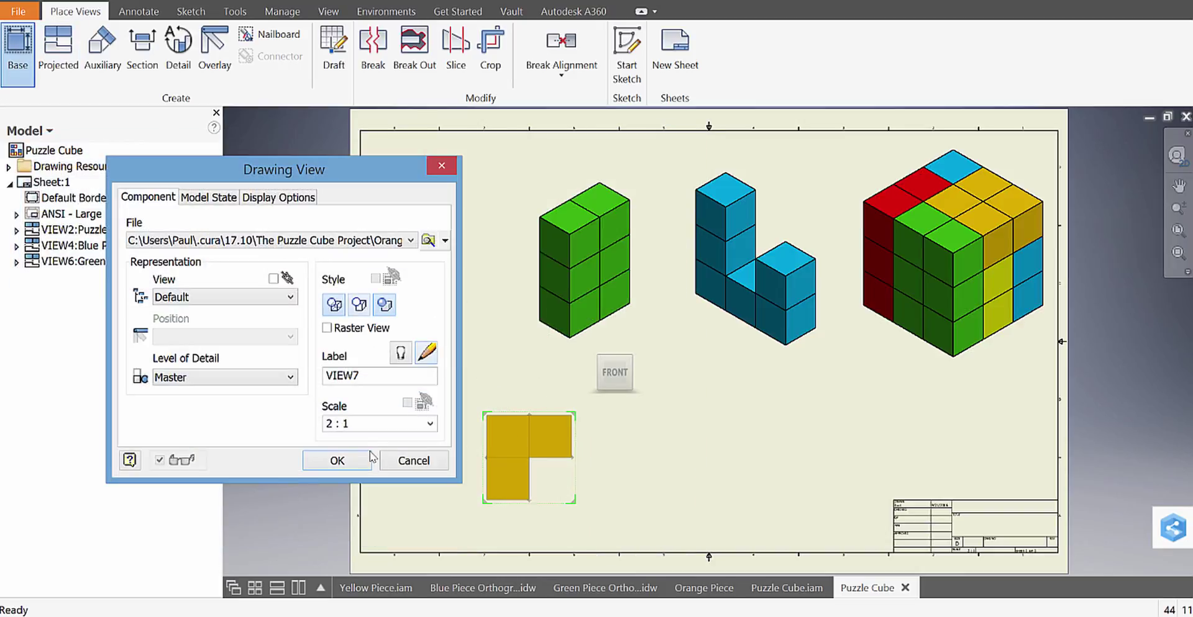
left_click(671, 368)
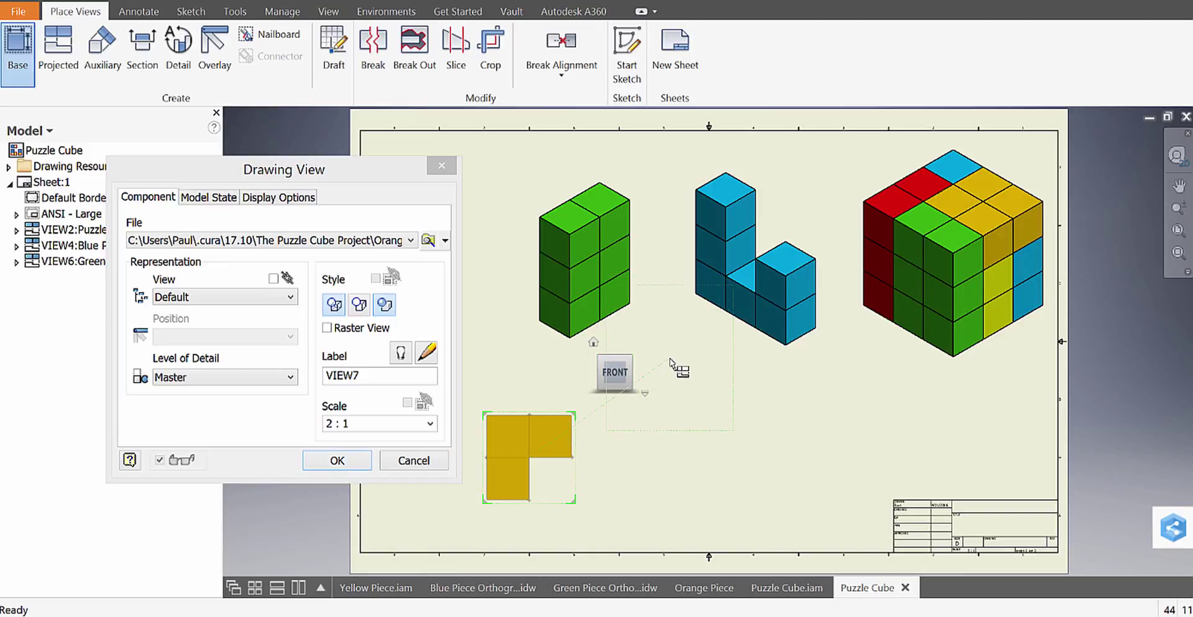
left_click(336, 460)
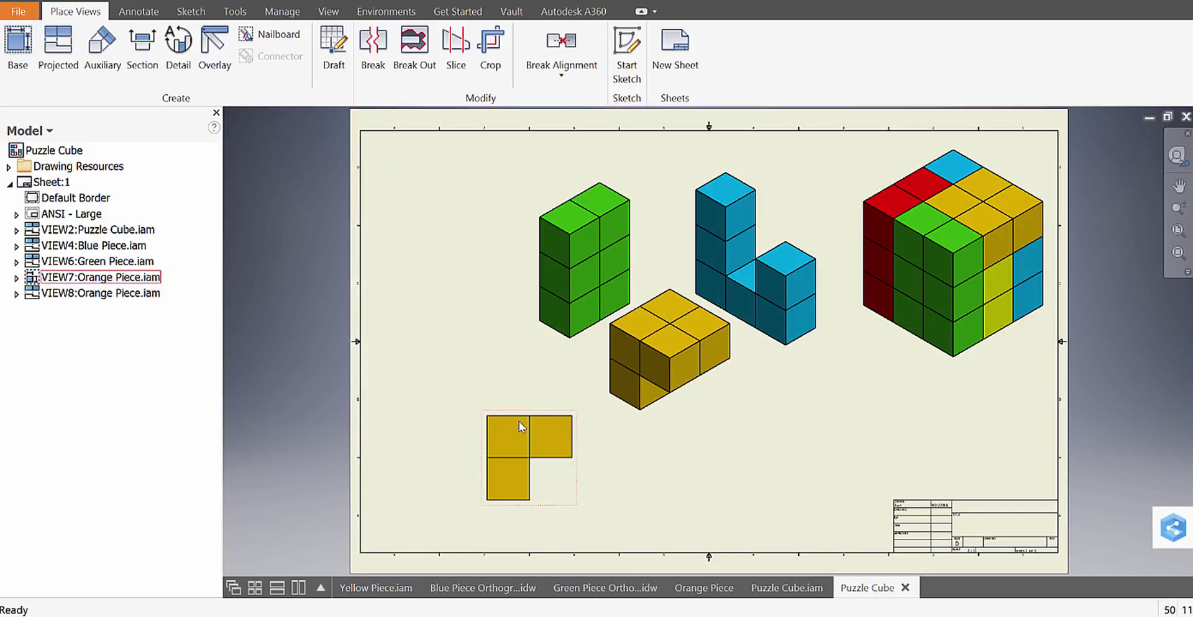
Delete the Orange Piece's front view and move its isometric view to the left of the green piece in the upper row.
key("Delete")
key("Return")
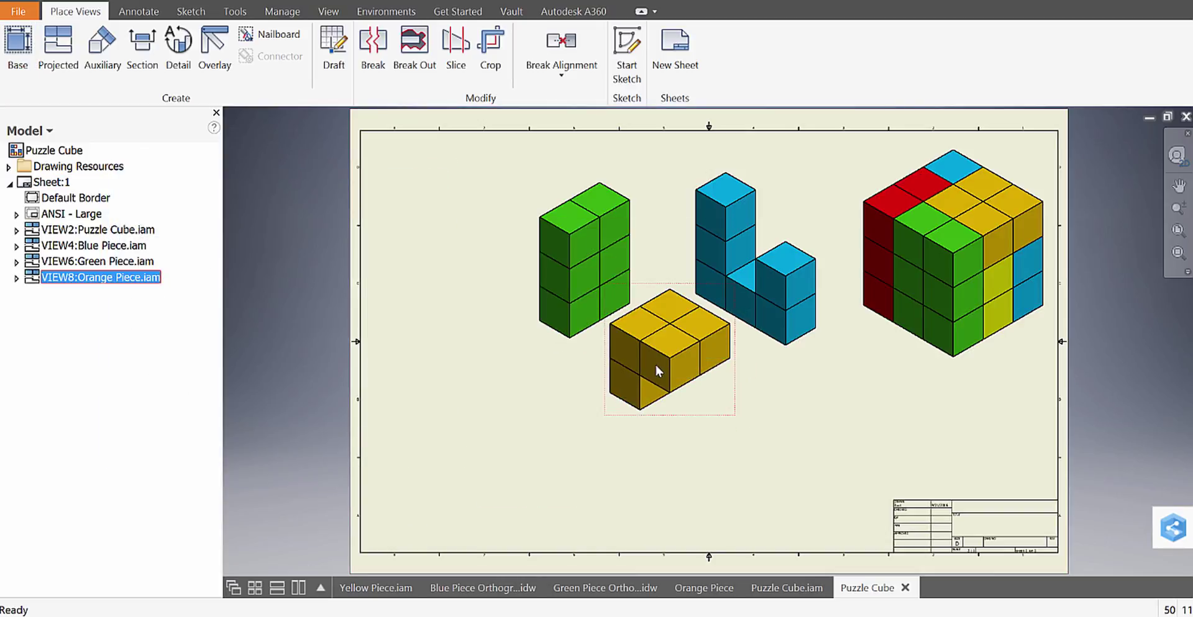
double_click(657, 371)
left_click_drag(656, 366, 433, 277)
left_click_drag(335, 166, 210, 163)
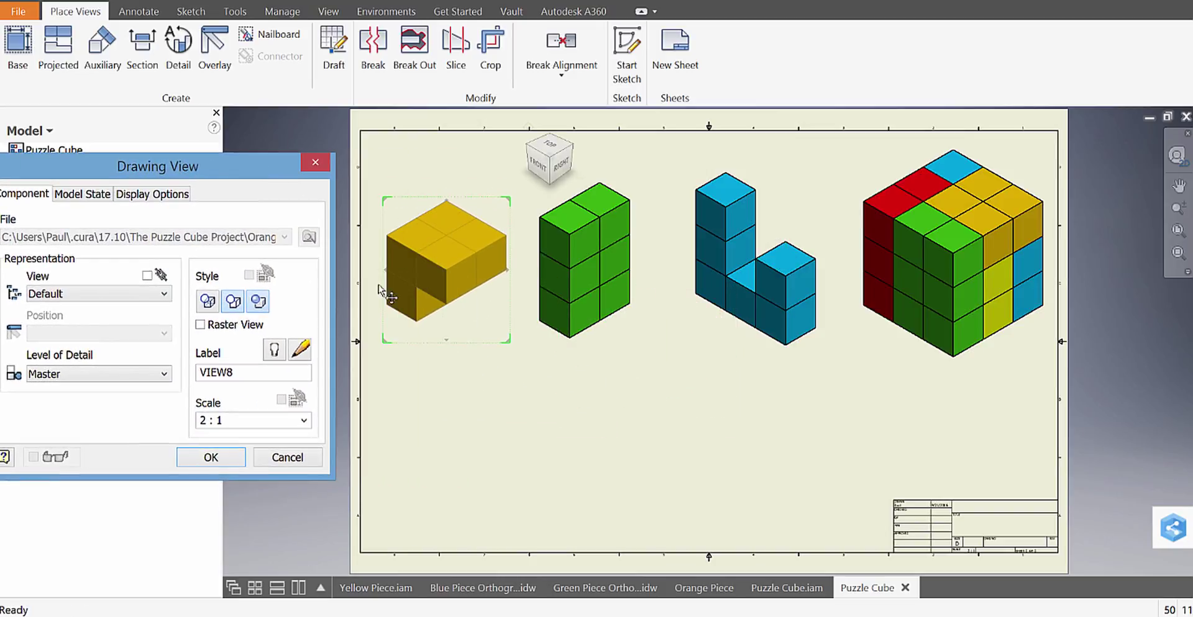
left_click(211, 457)
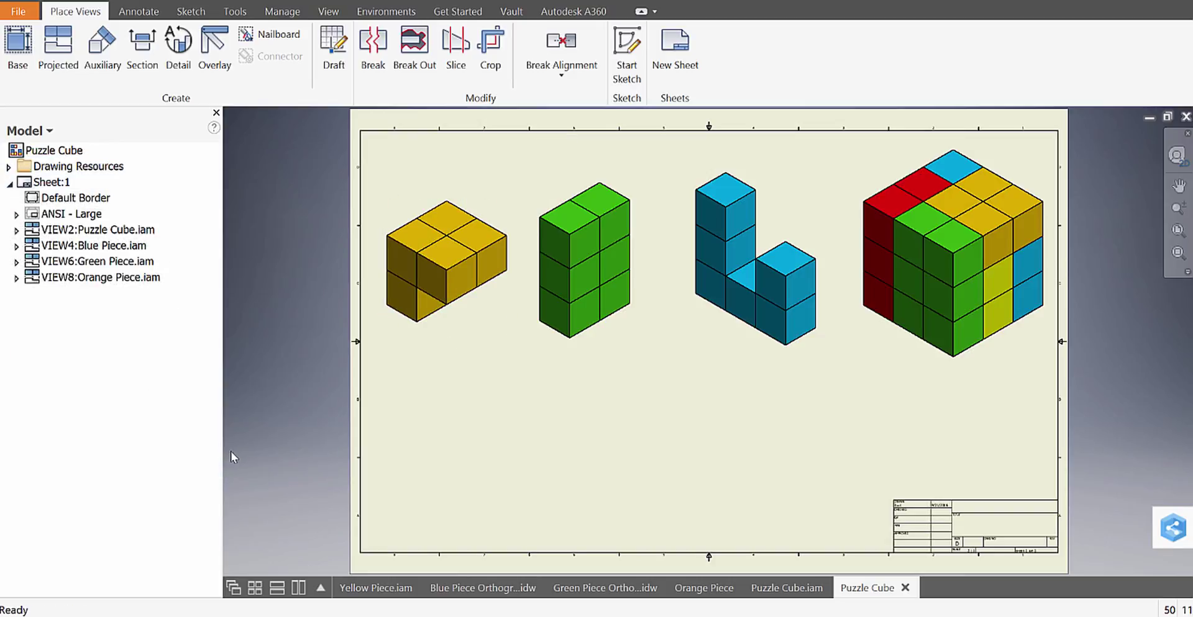
Create a 2 : 1 base view of the Red Piece assembly with a projected isometric view up and to its right.
left_click(18, 43)
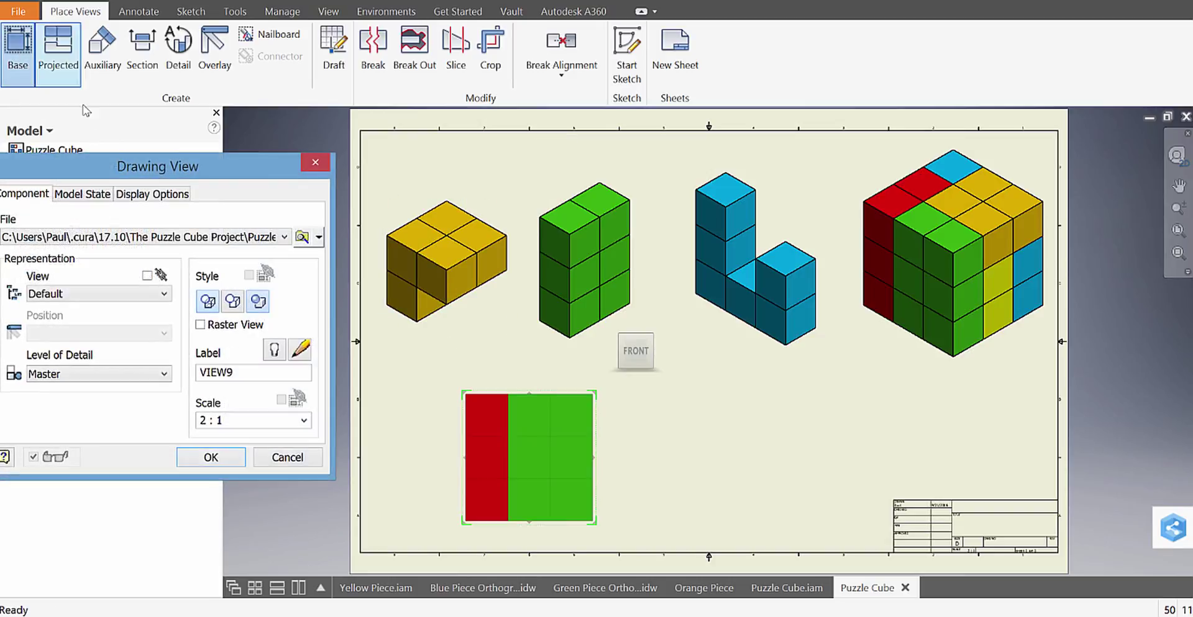
left_click(319, 237)
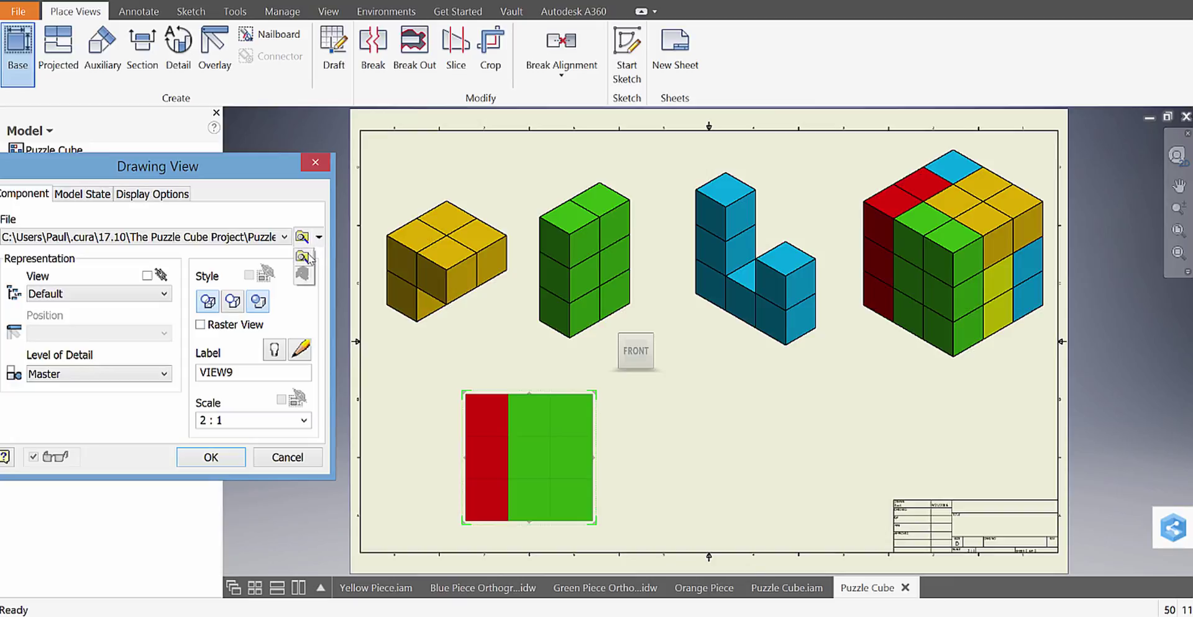
left_click(302, 257)
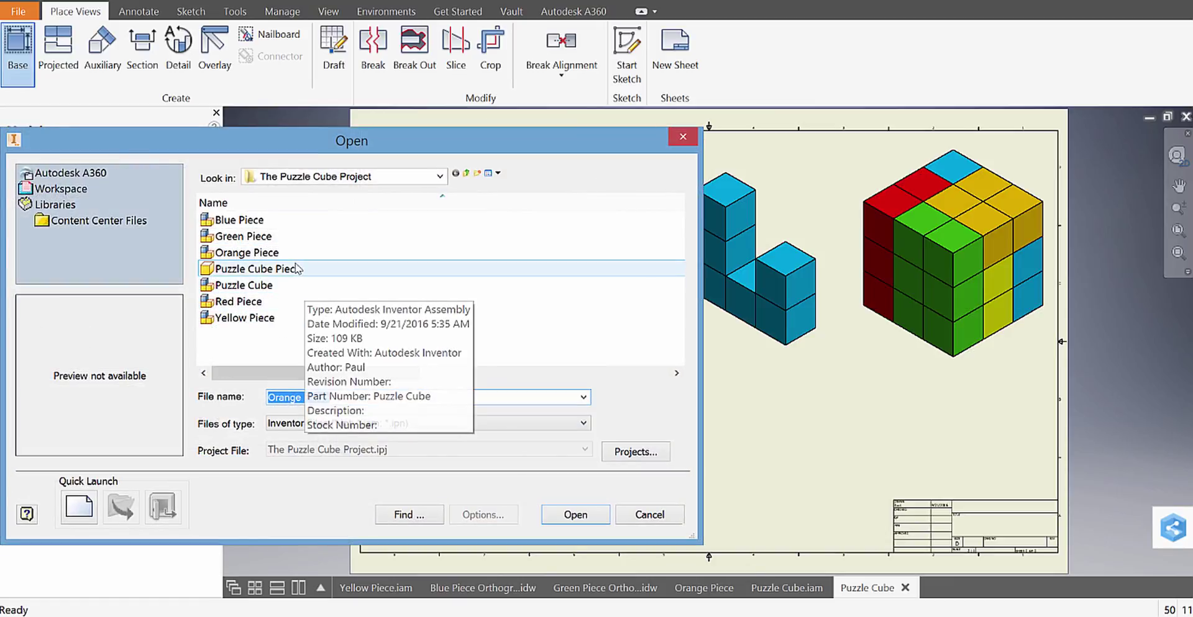
double_click(243, 301)
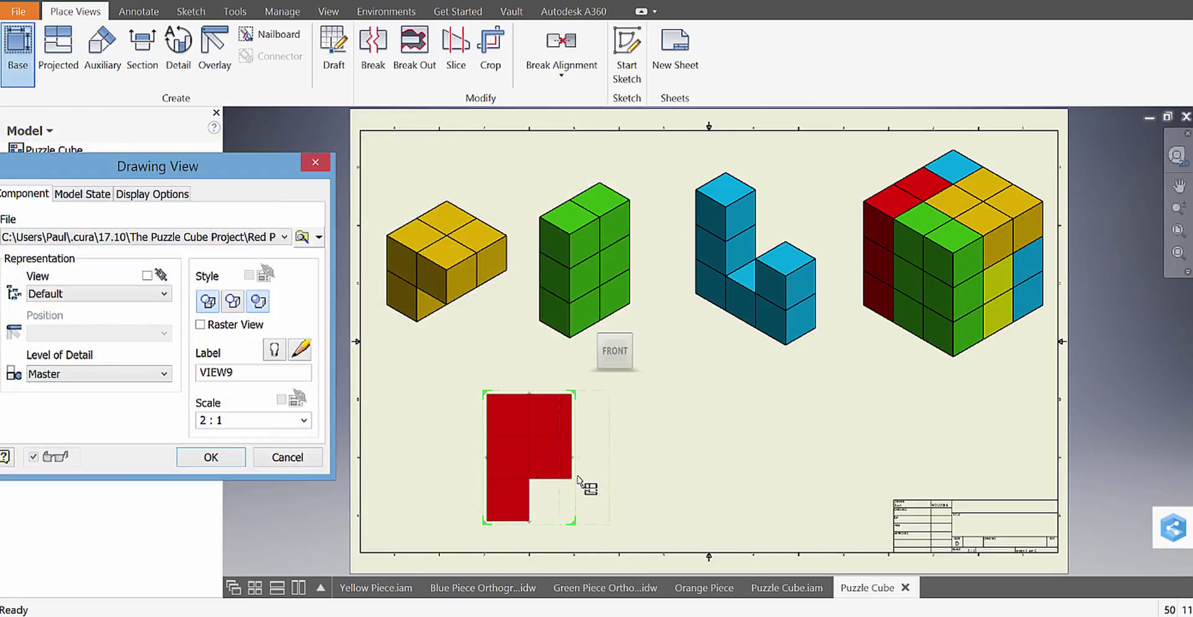
left_click(695, 337)
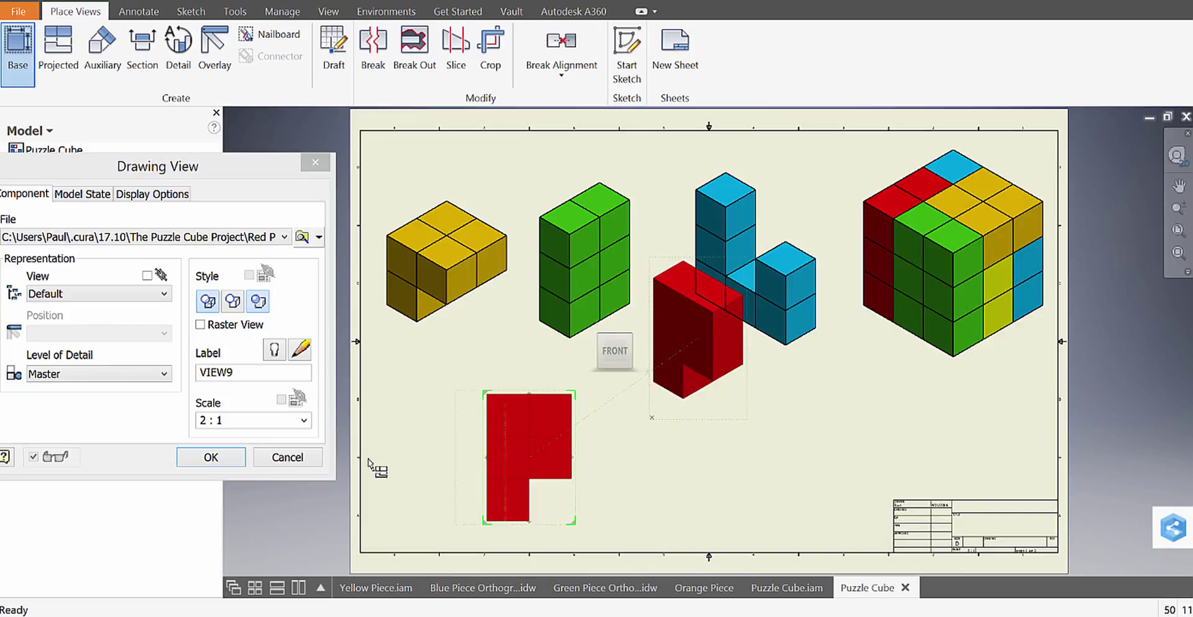
left_click(211, 458)
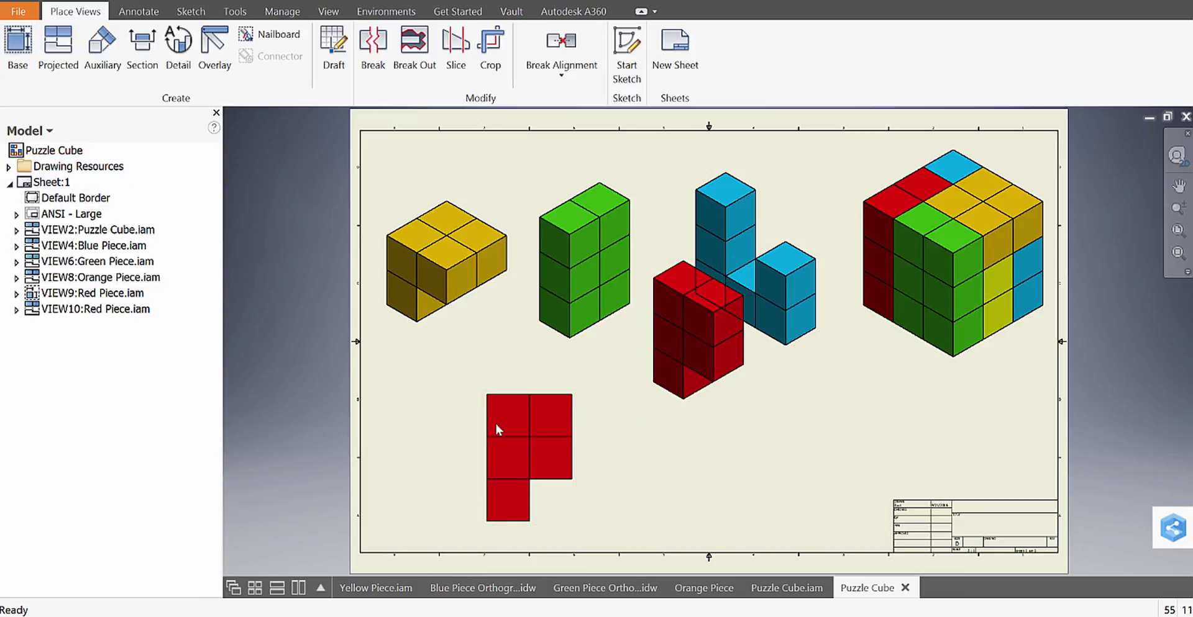
Delete the Red Piece's front view, keeping its isometric view.
double_click(550, 463)
key("Escape")
left_click(555, 460)
key("Delete")
left_click(601, 353)
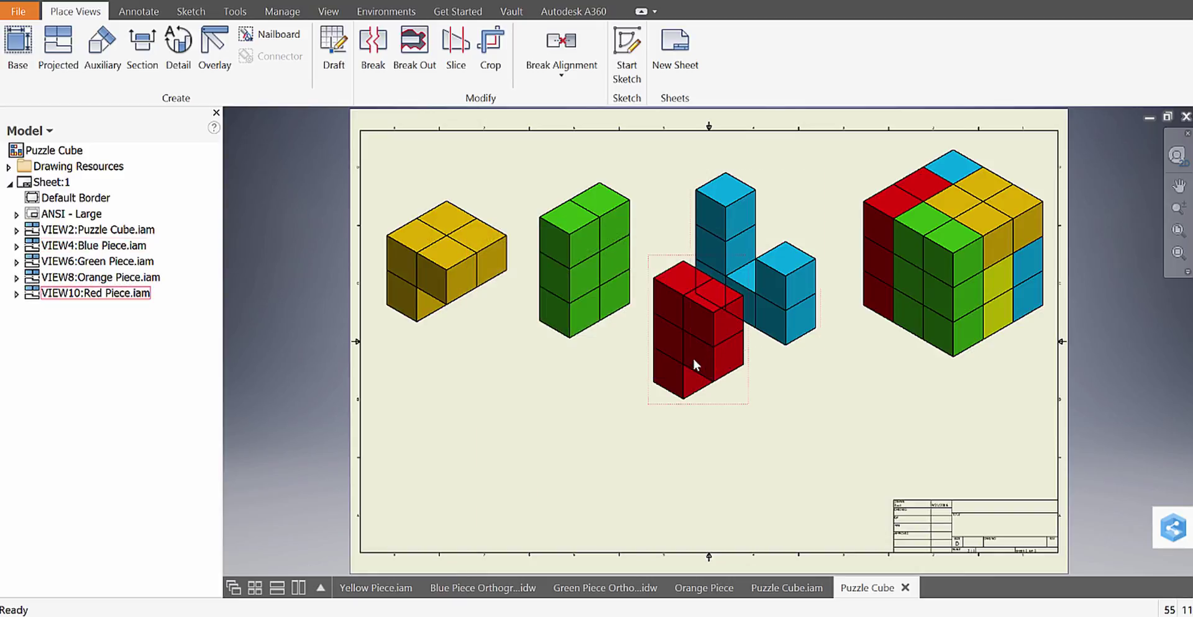
Move the Red Piece's isometric view down into the empty area below the green and blue pieces.
double_click(694, 364)
left_click_drag(697, 364, 677, 474)
left_click(211, 457)
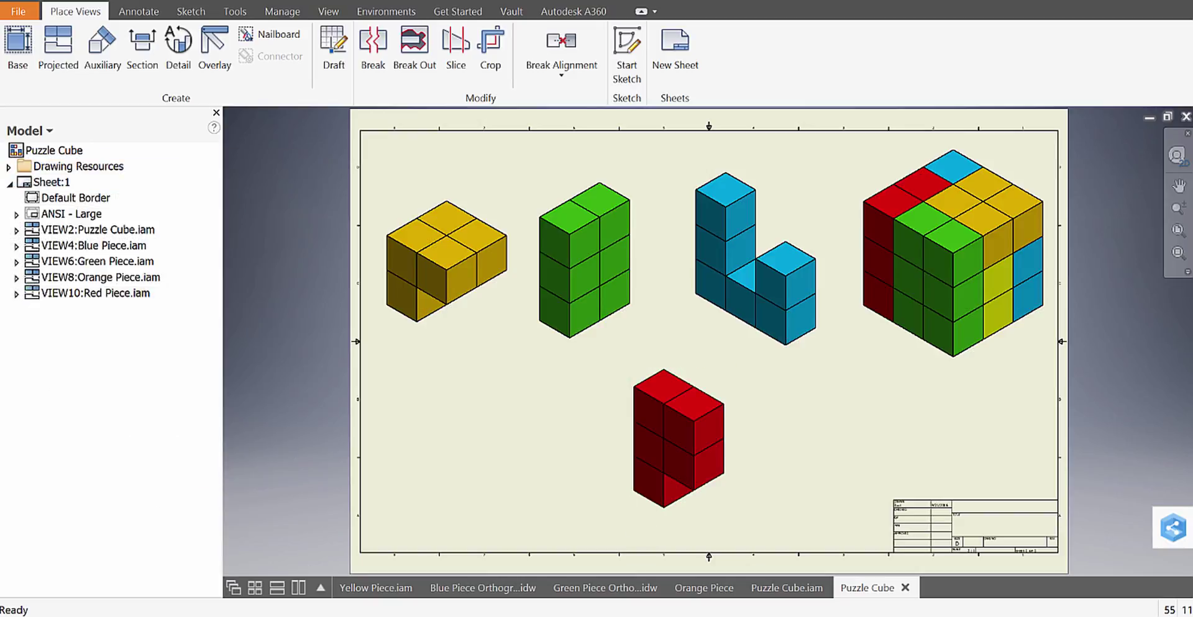
Create a 2 : 1 base view of the Yellow Piece assembly with a projected isometric view up and to its right.
left_click(26, 52)
left_click(314, 238)
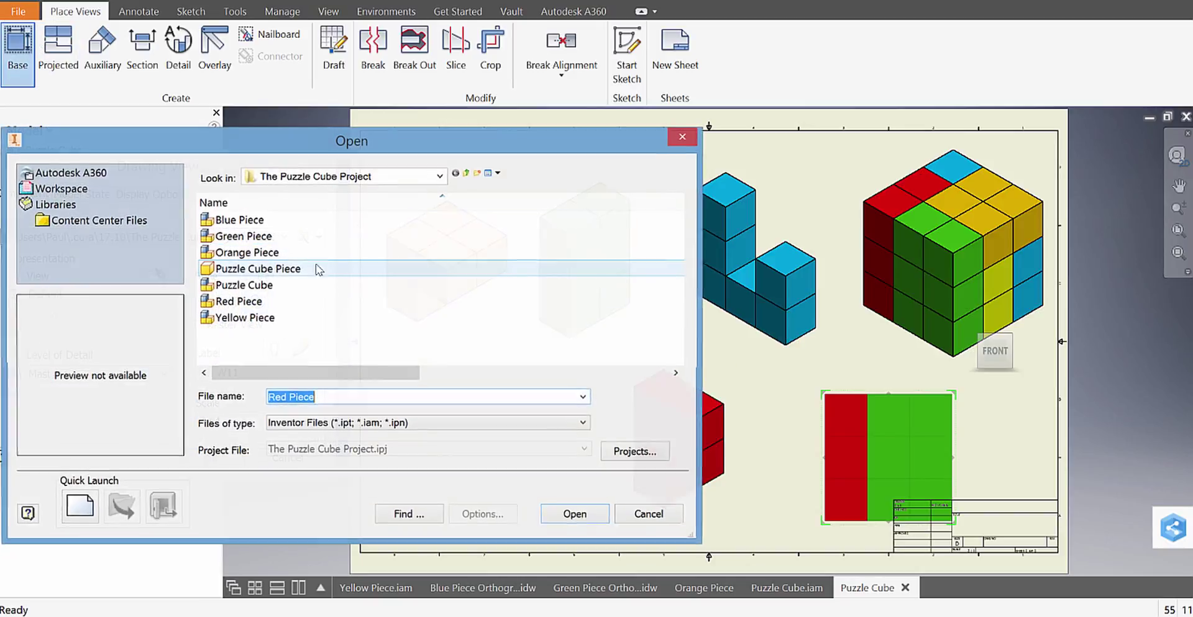
double_click(282, 322)
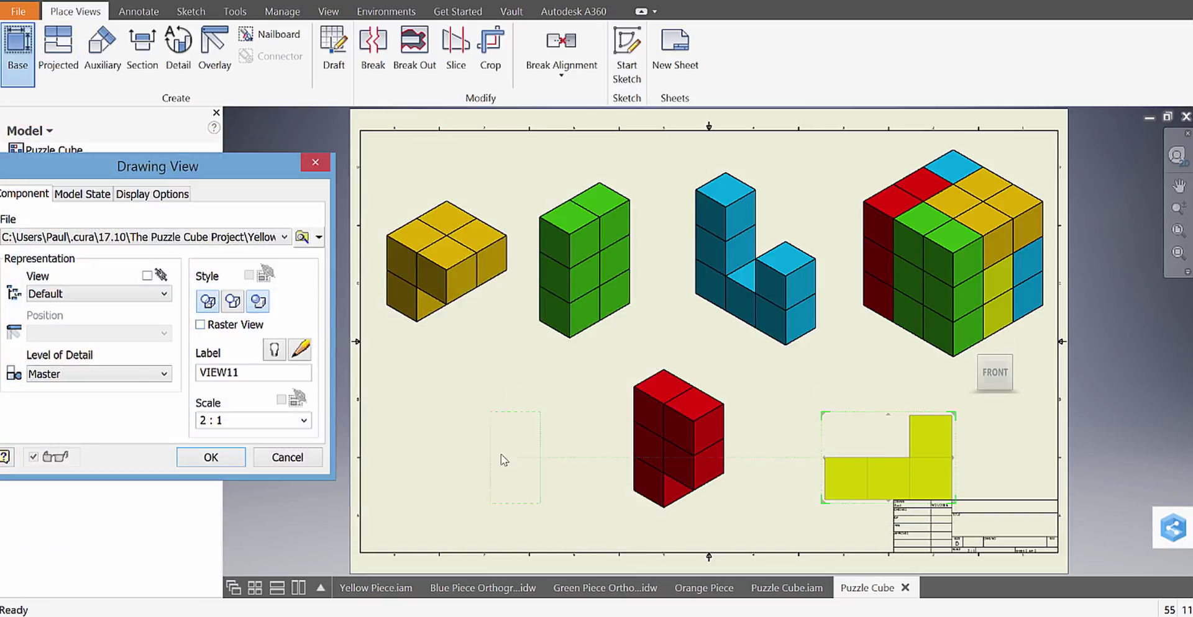
left_click(1038, 326)
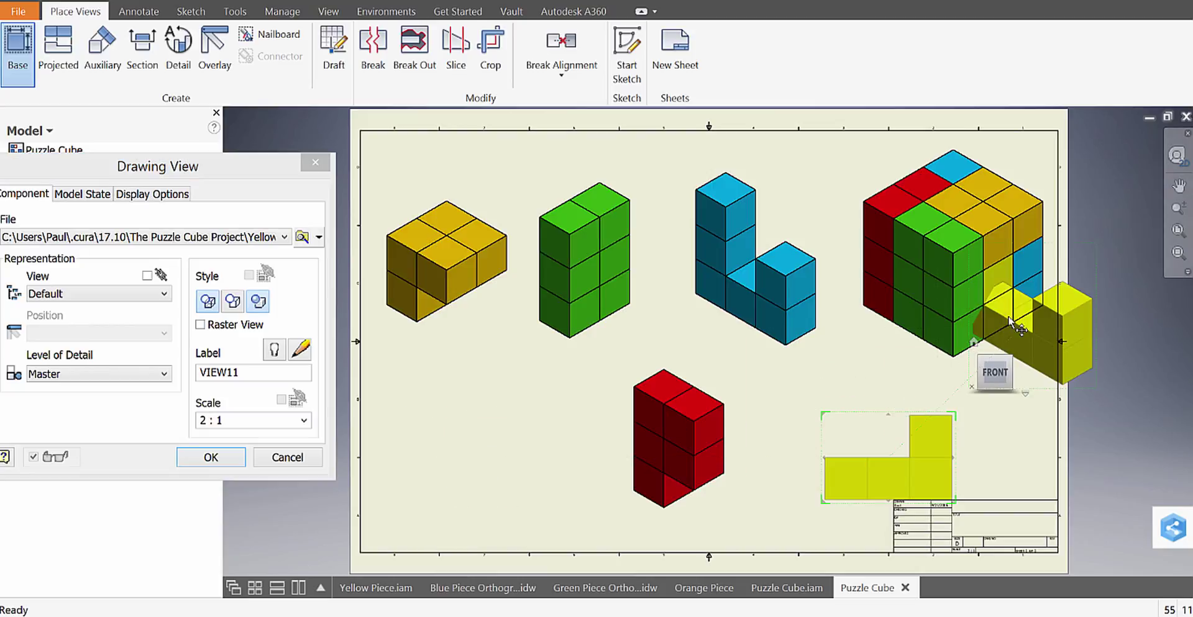
left_click(212, 458)
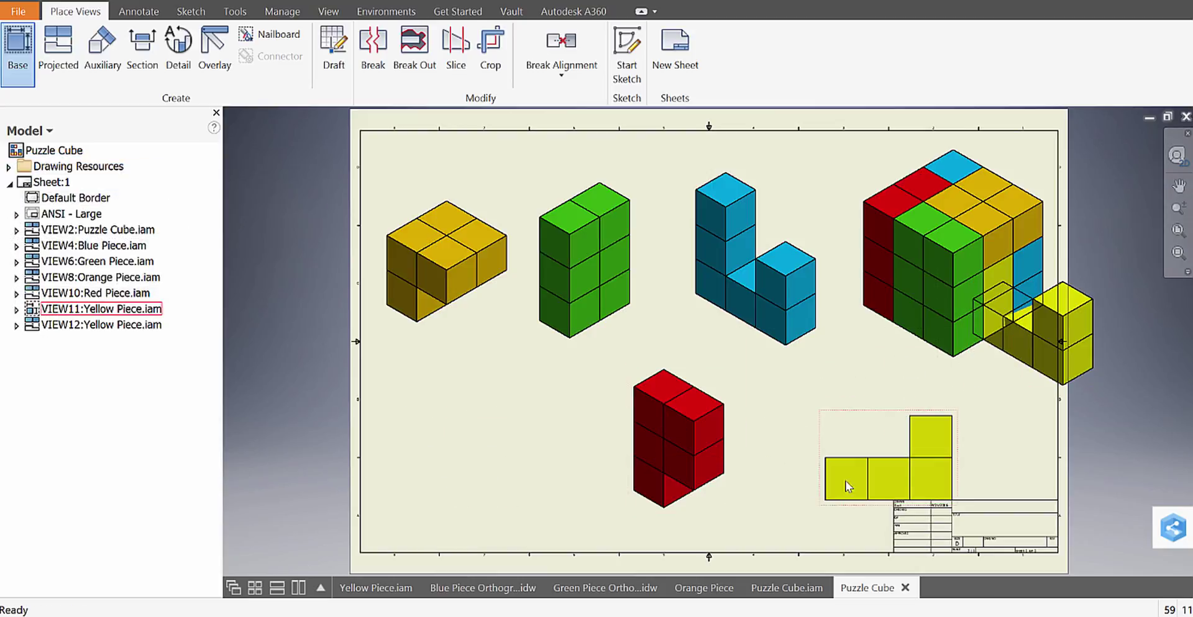
Delete the Yellow Piece's front view, keeping its isometric view.
left_click(935, 477)
key("Delete")
left_click(598, 348)
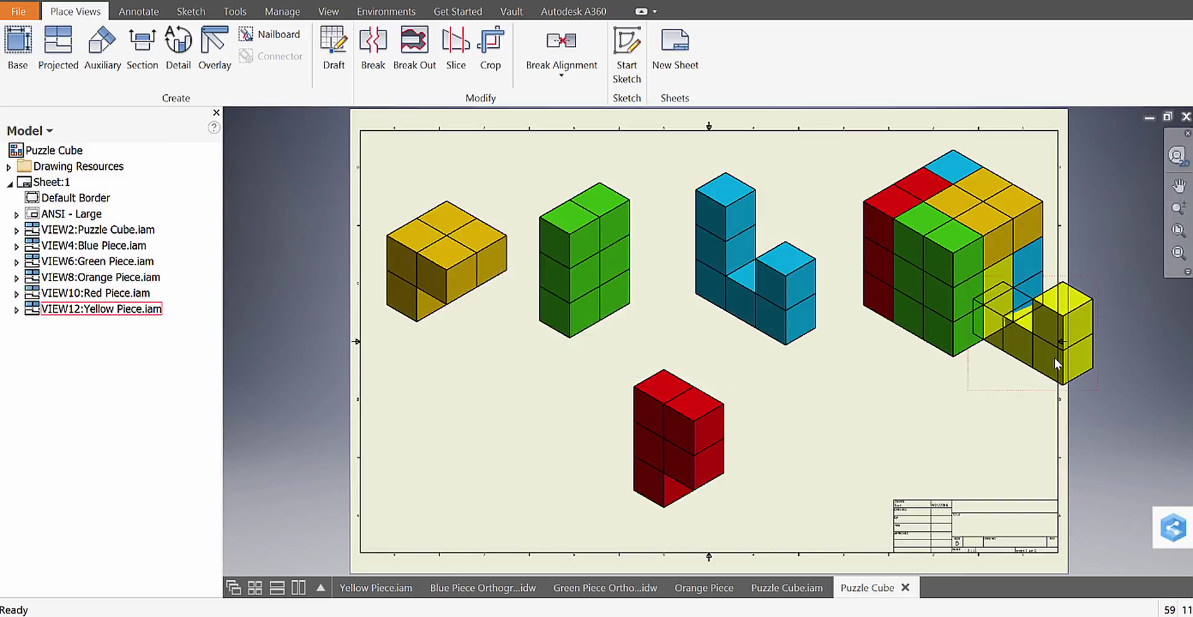
Move the Yellow Piece's isometric view to the left of the red piece in the lower row.
double_click(1053, 357)
mouse_move(1051, 354)
left_mouse_down()
mouse_move(503, 500)
mouse_move(508, 469)
left_mouse_up()
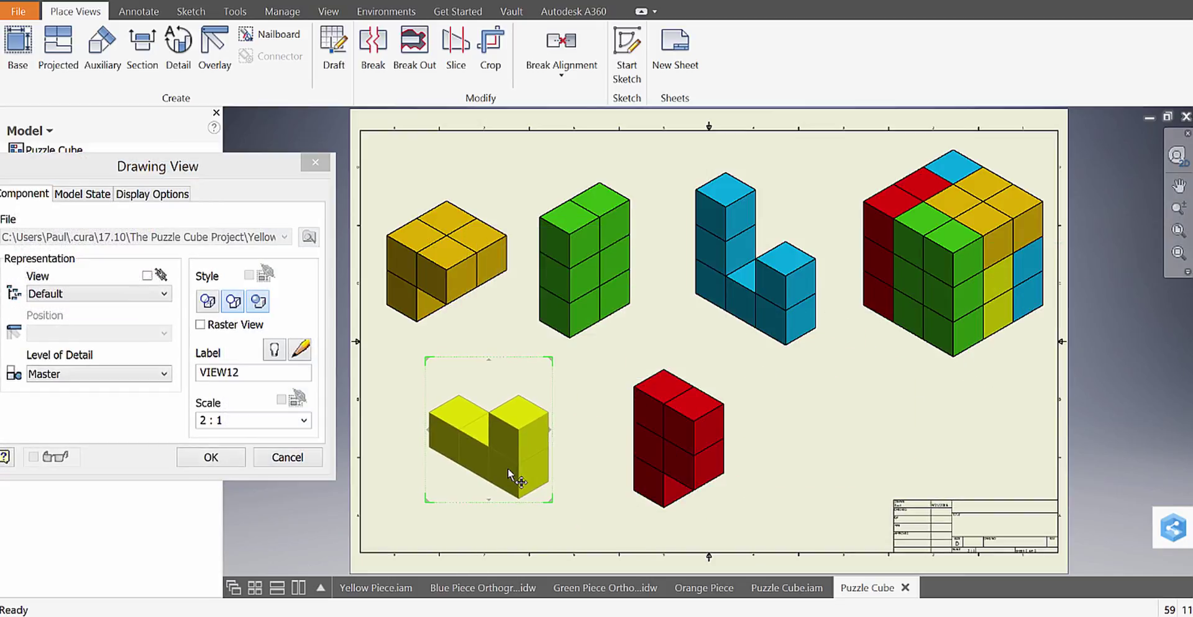
left_click(200, 464)
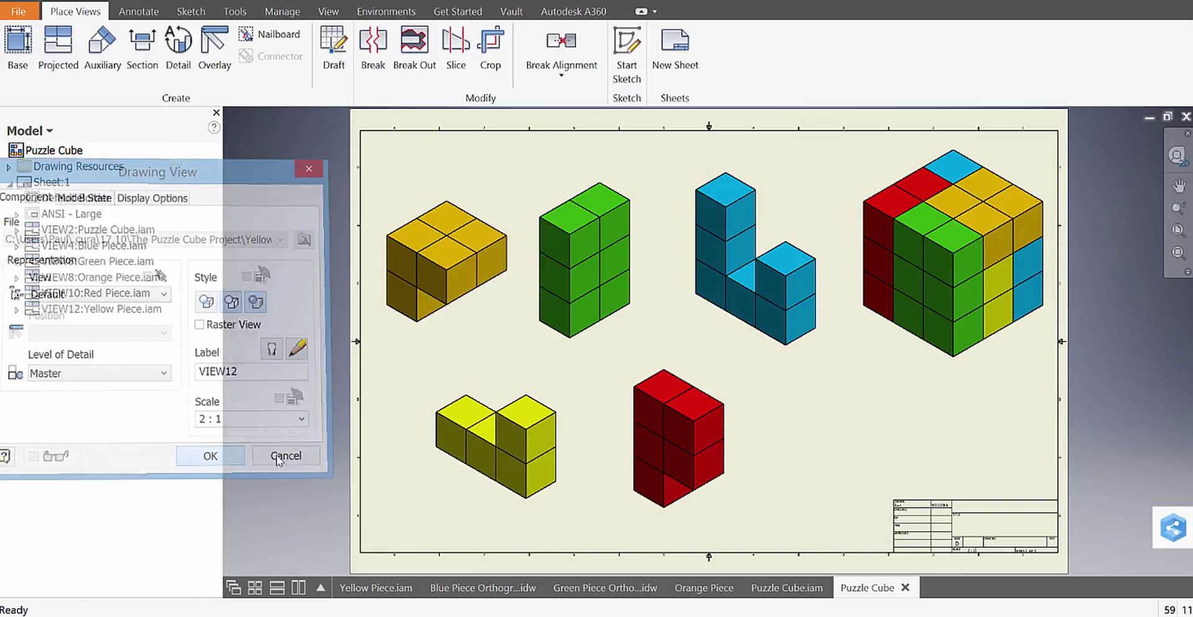
left_click(524, 474)
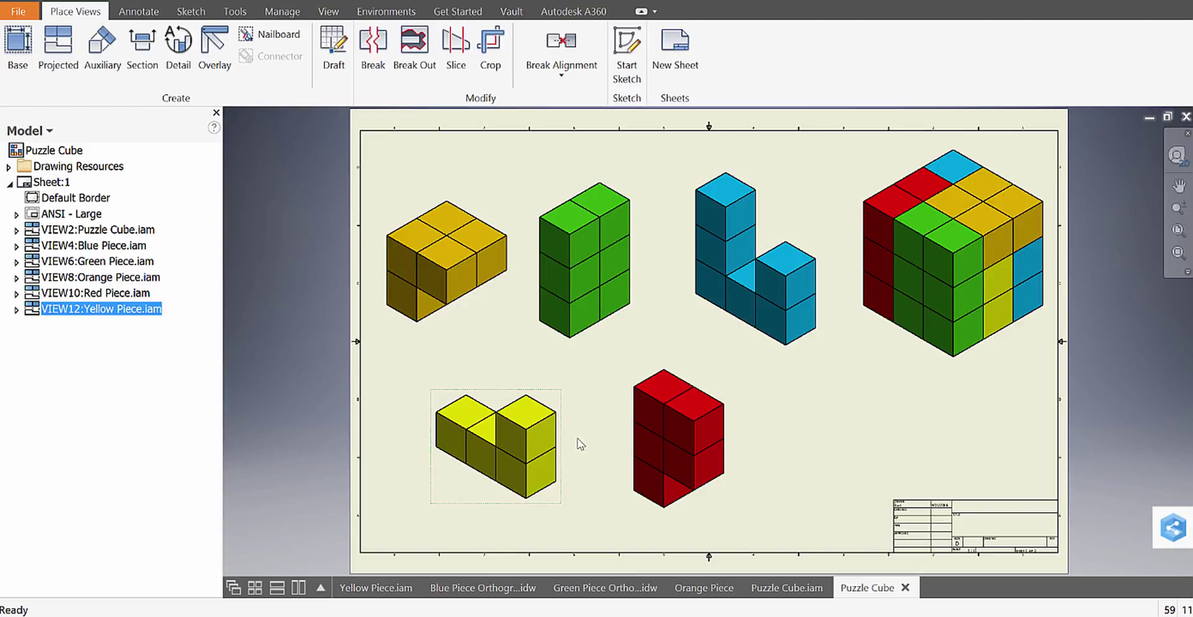
Insert a structured parts list sourced from the Puzzle Cube assembly and place it directly above the title block.
left_click(143, 13)
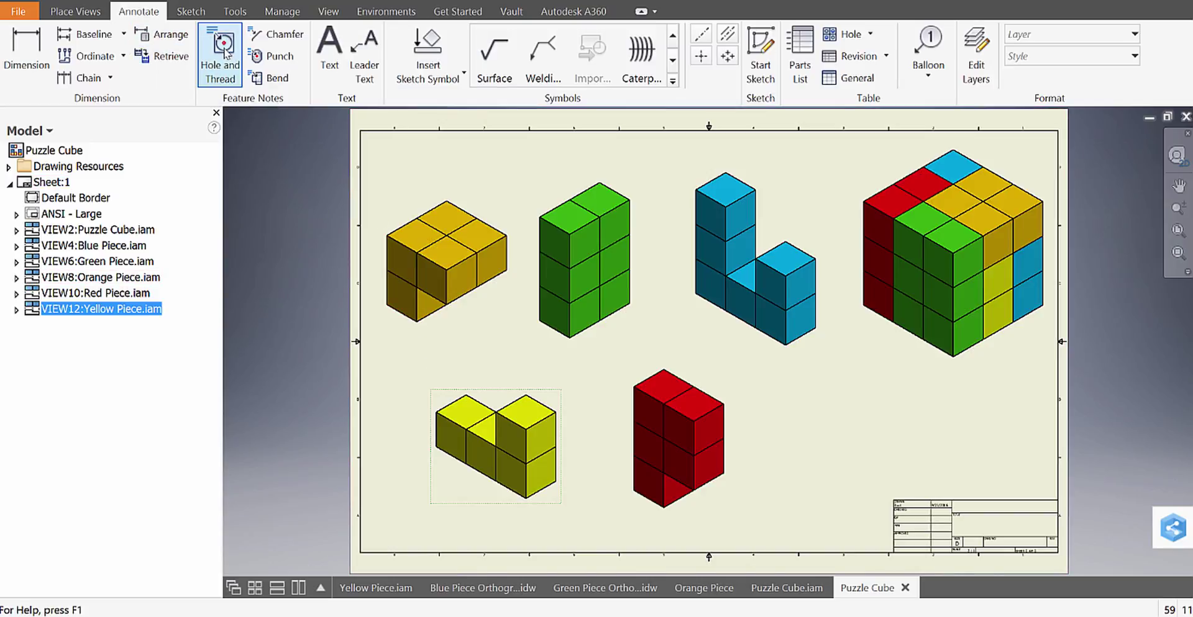
left_click(808, 59)
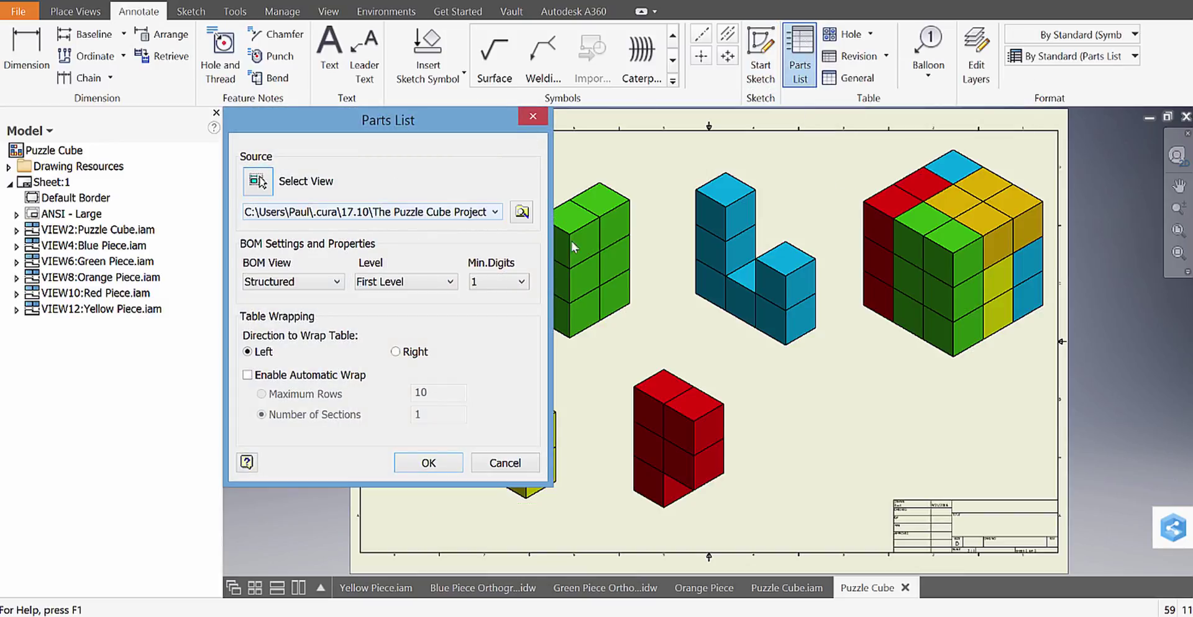
left_click(522, 212)
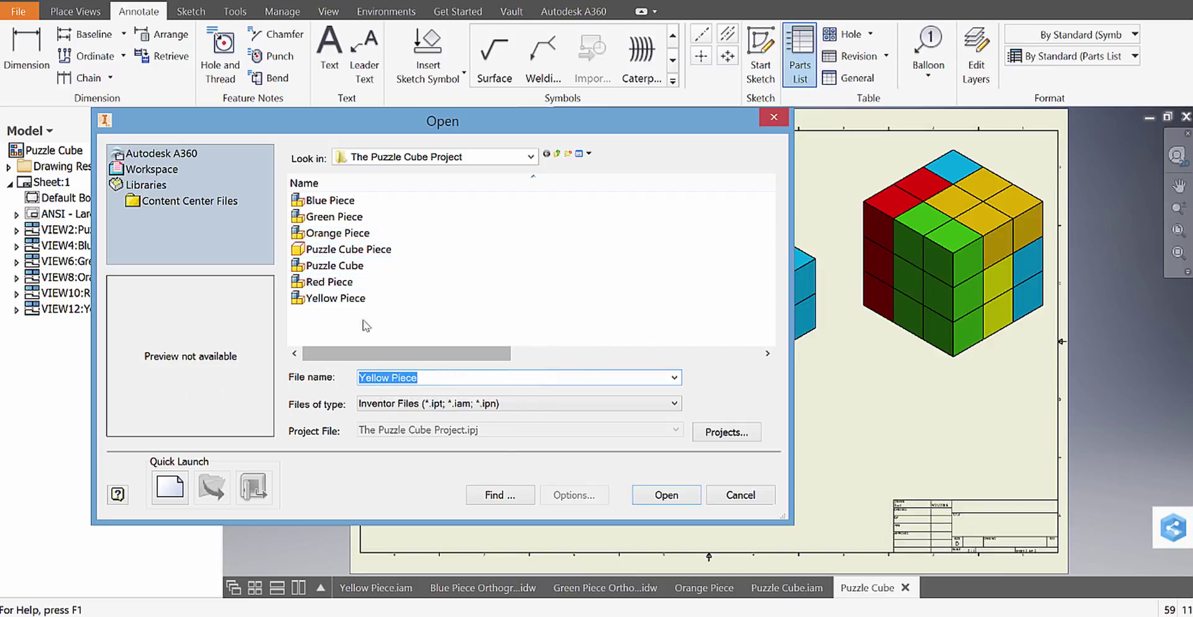
left_click(333, 270)
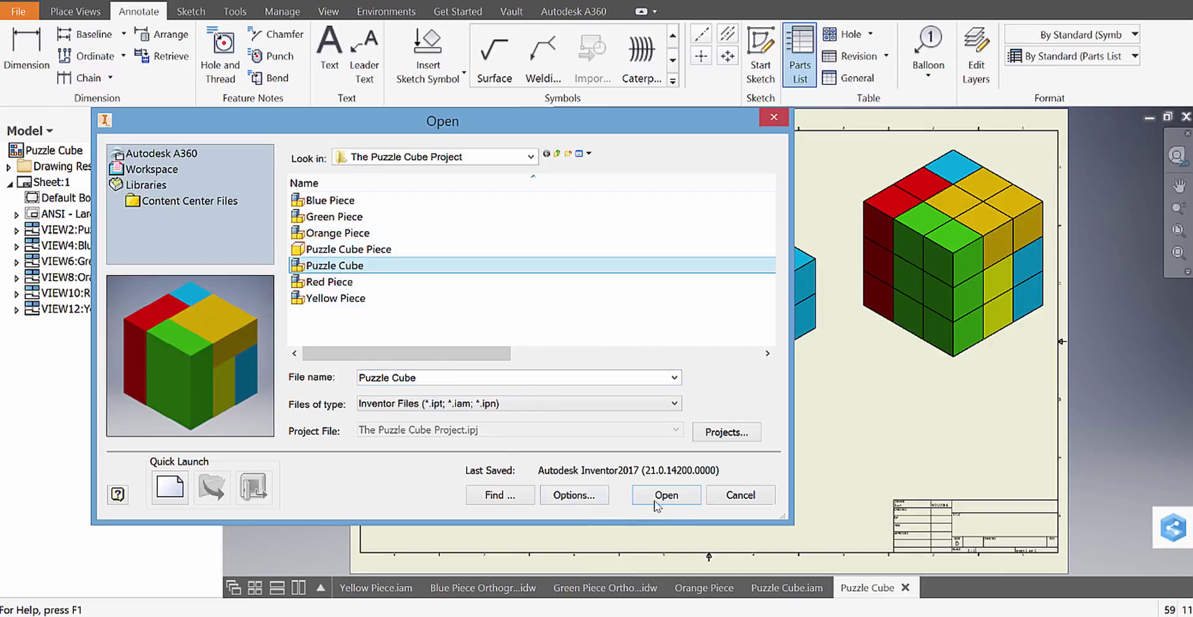
left_click(656, 501)
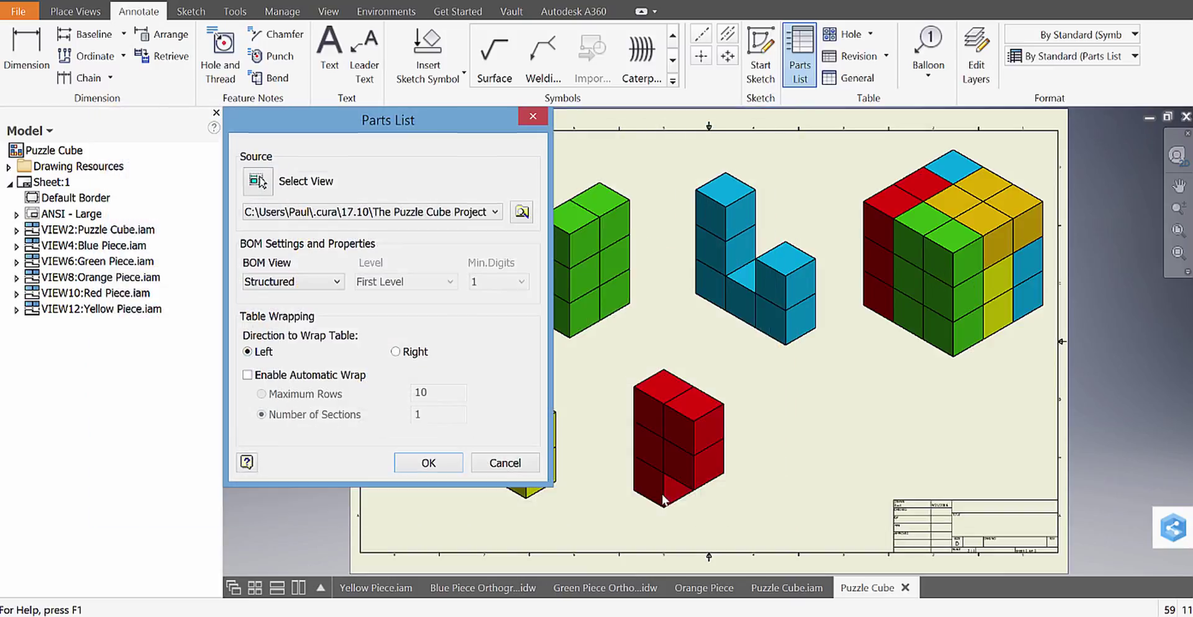
left_click(410, 464)
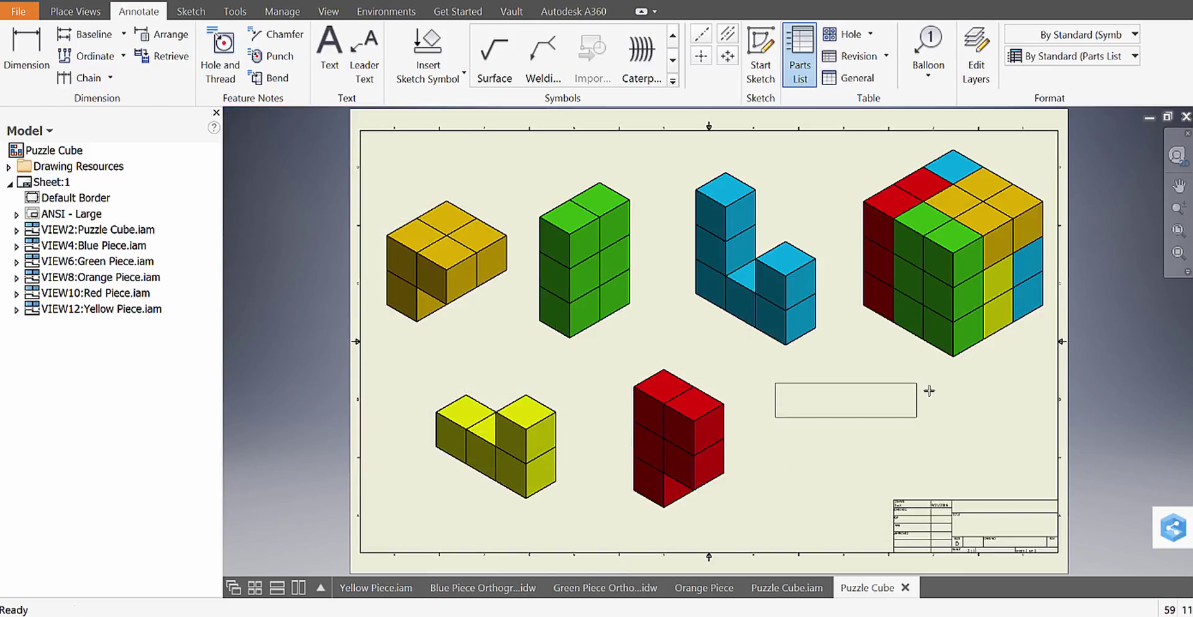
left_click(1044, 464)
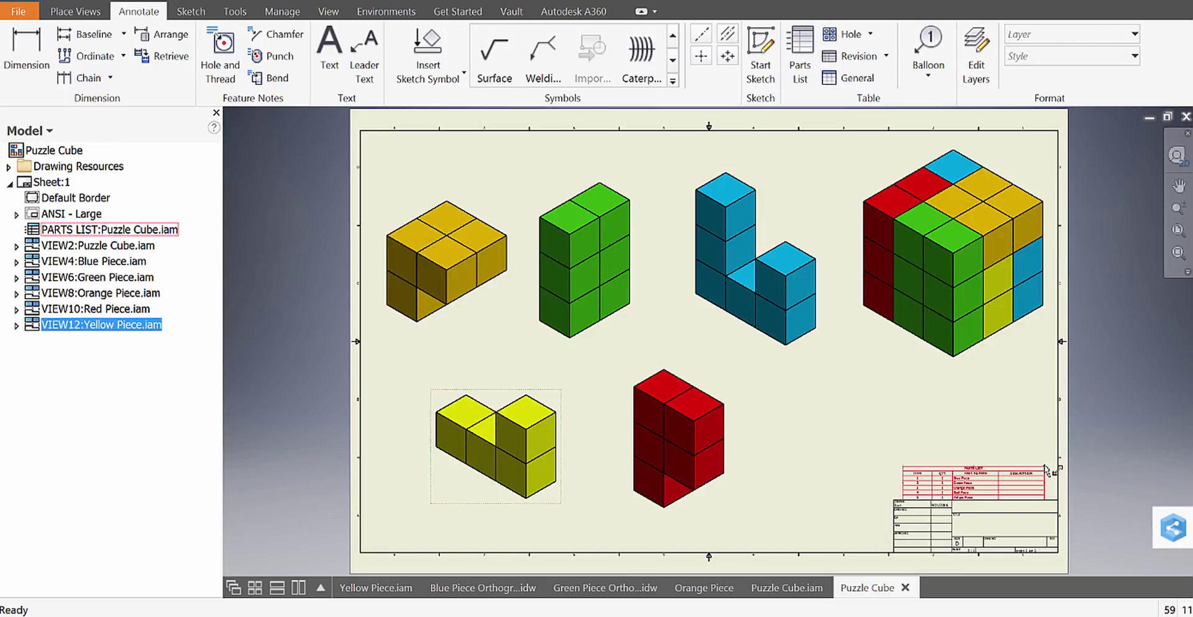
Examine the parts list's item, quantity and part number entries above the title block.
middle_click_drag(1029, 549, 920, 419)
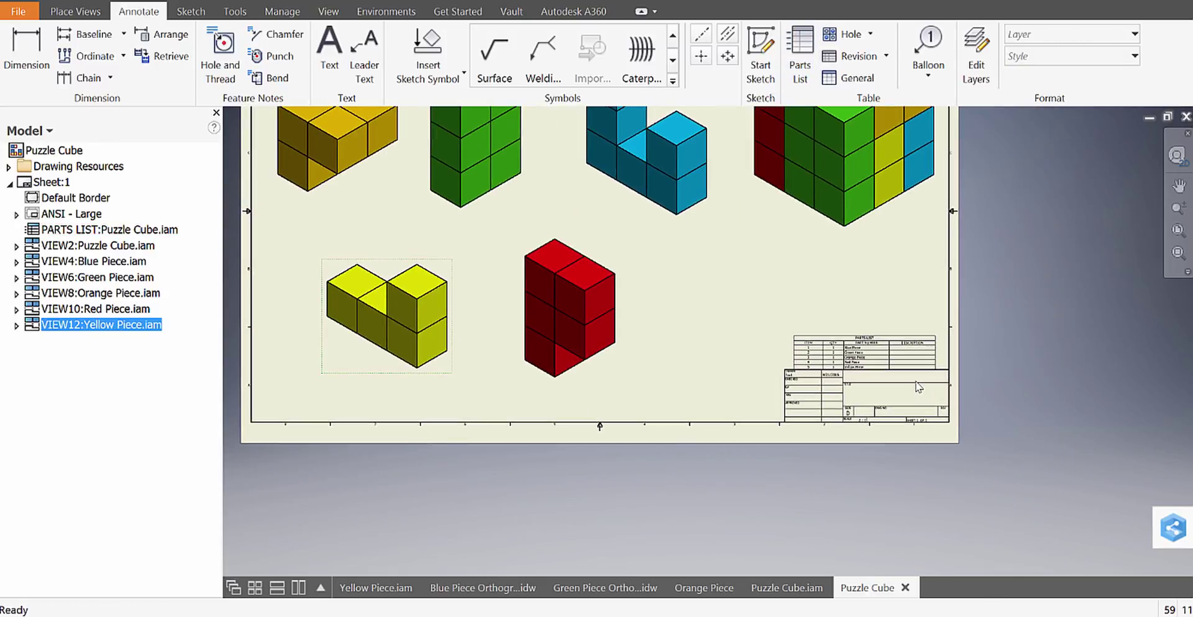
scroll(917, 387, "down", 3)
scroll(930, 386, "up", 10)
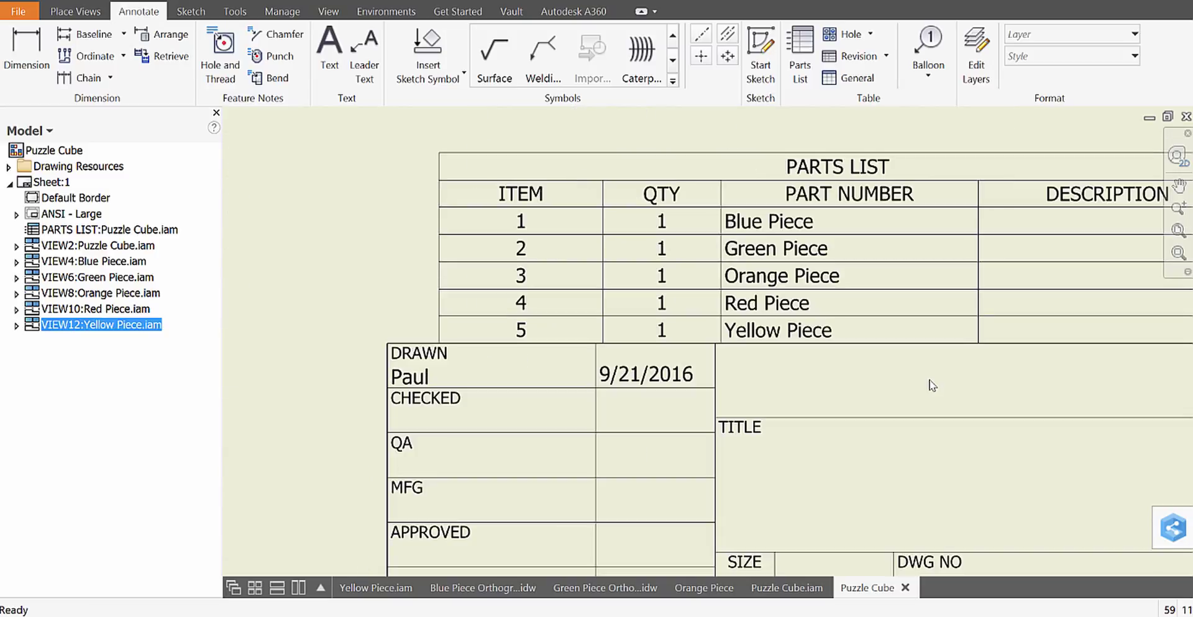
middle_click_drag(931, 386, 799, 410)
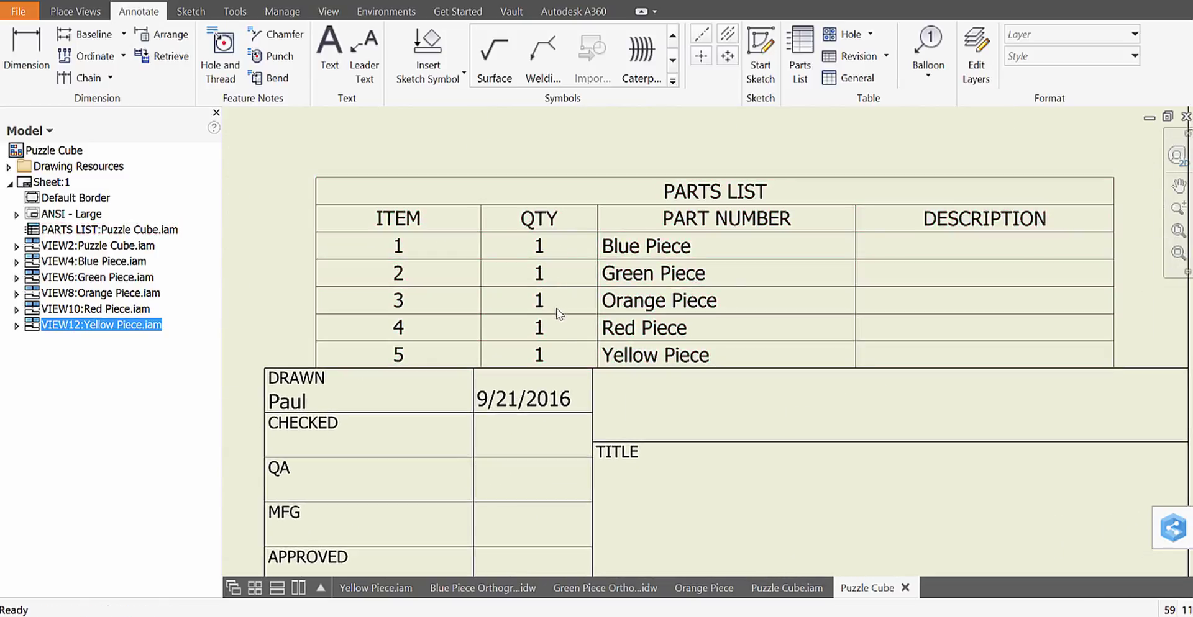
scroll(613, 306, "down", 6)
scroll(642, 391, "up", 5)
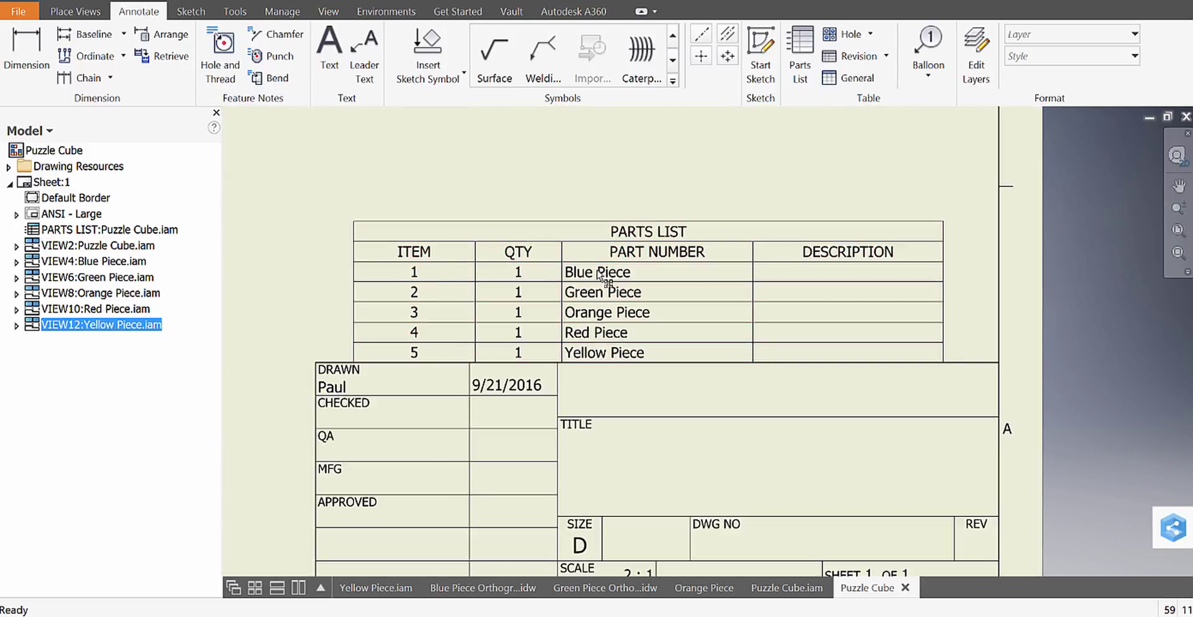
scroll(598, 274, "up", 5)
scroll(562, 284, "down", 6)
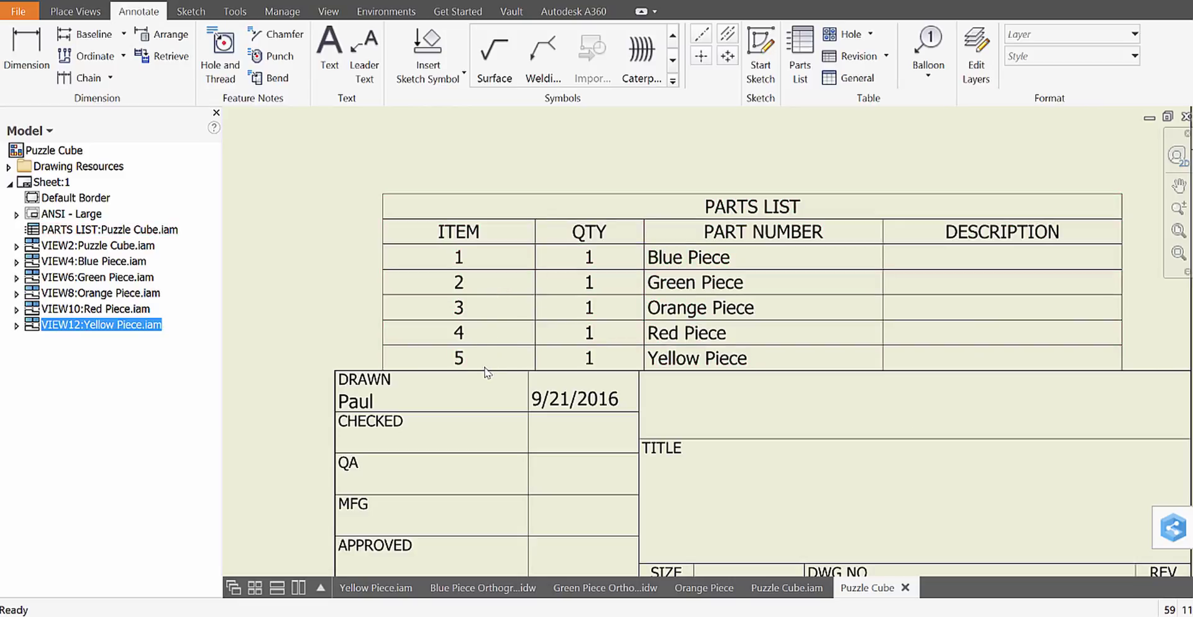
Attach an item balloon to the upper block of the blue piece's isometric view, enabling its structured first-level BOM view.
scroll(485, 368, "up", 2)
middle_click_drag(350, 311, 698, 307)
scroll(698, 307, "up", 1)
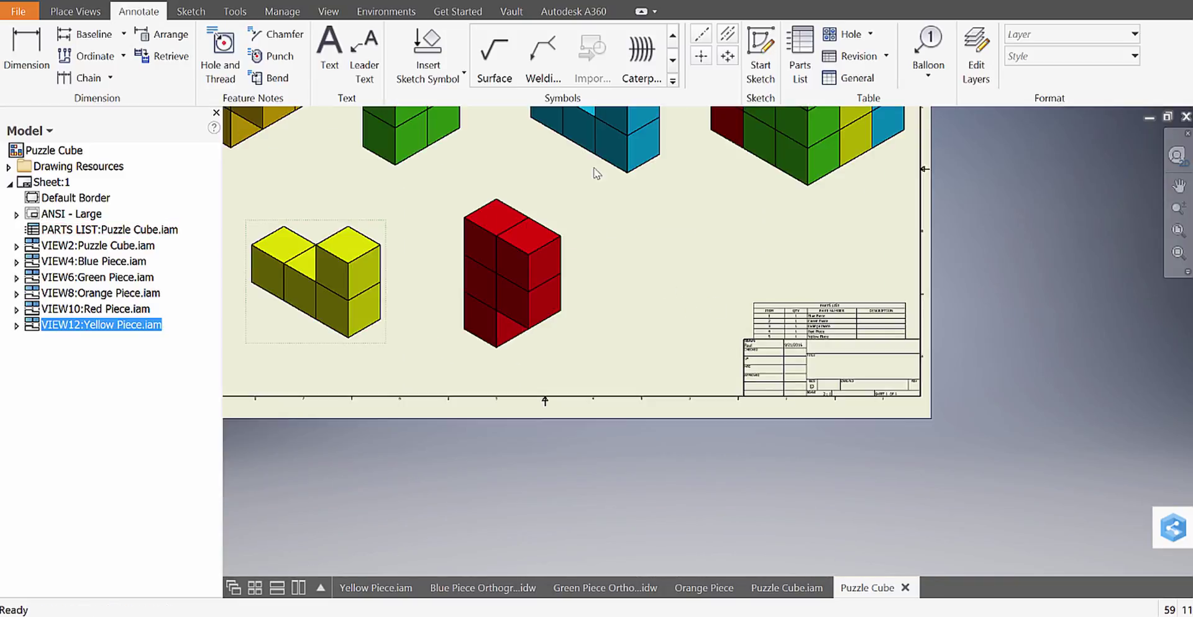
middle_click_drag(596, 174, 639, 310)
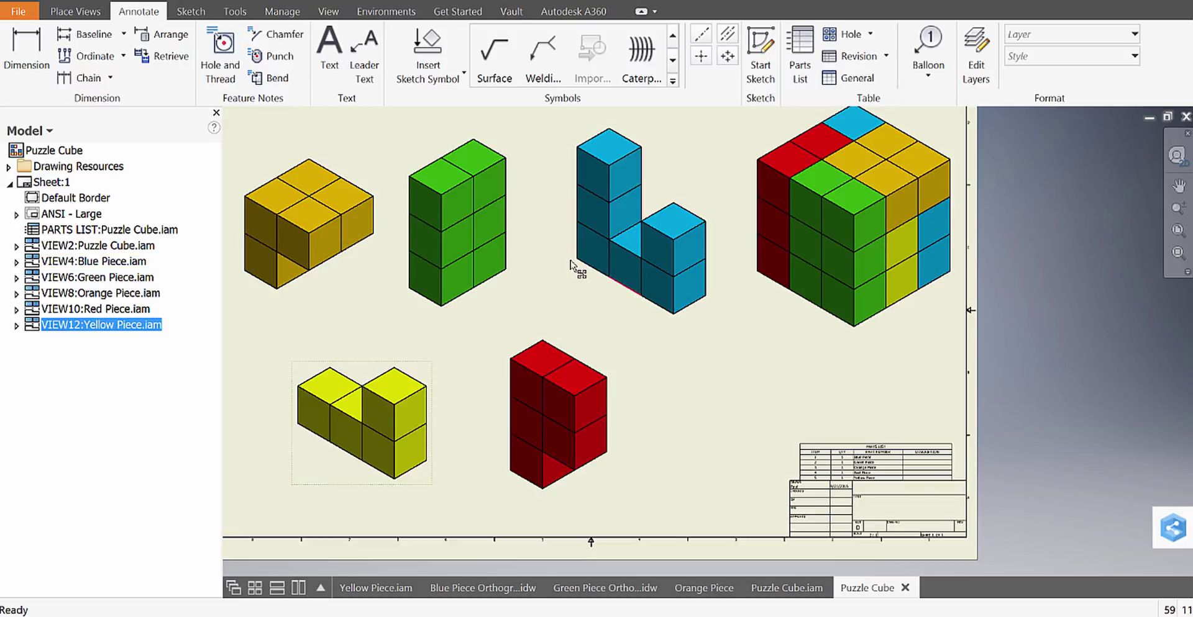
left_click(930, 76)
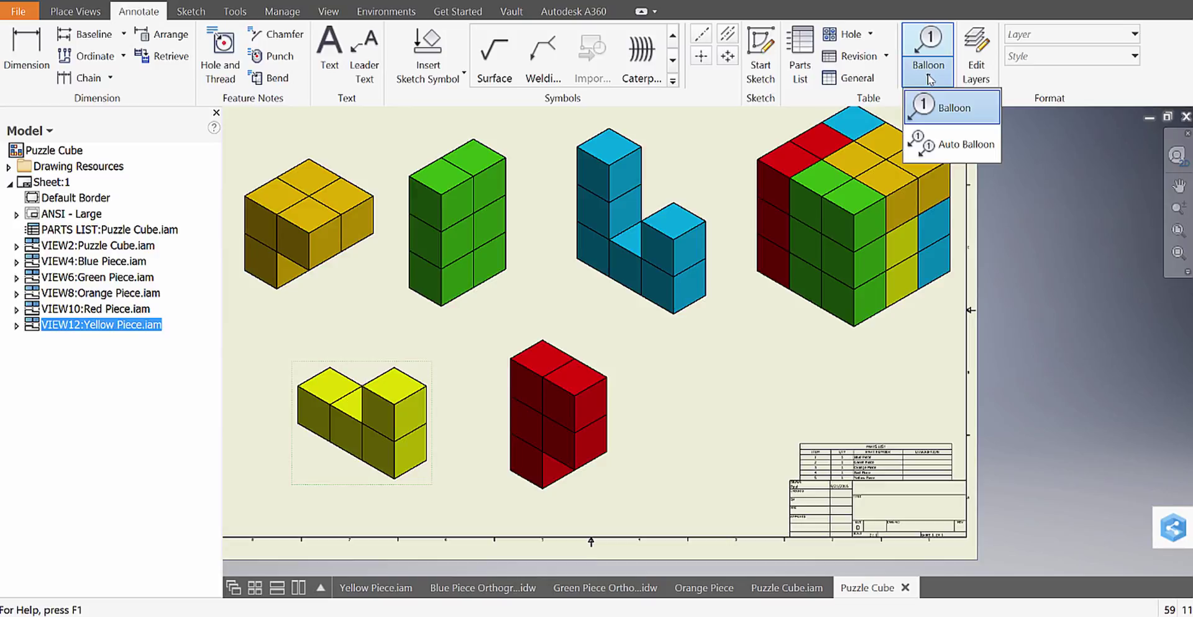
left_click(960, 119)
middle_click_drag(490, 205, 473, 161)
scroll(844, 403, "down", 5)
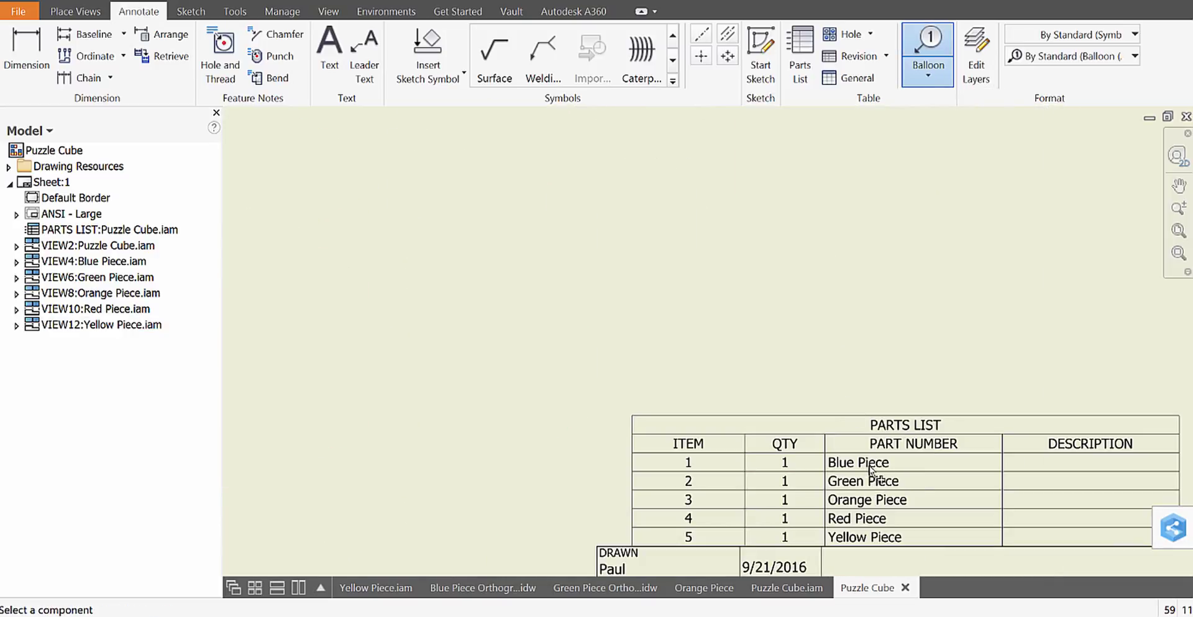
scroll(870, 470, "up", 8)
middle_click_drag(572, 346, 736, 504)
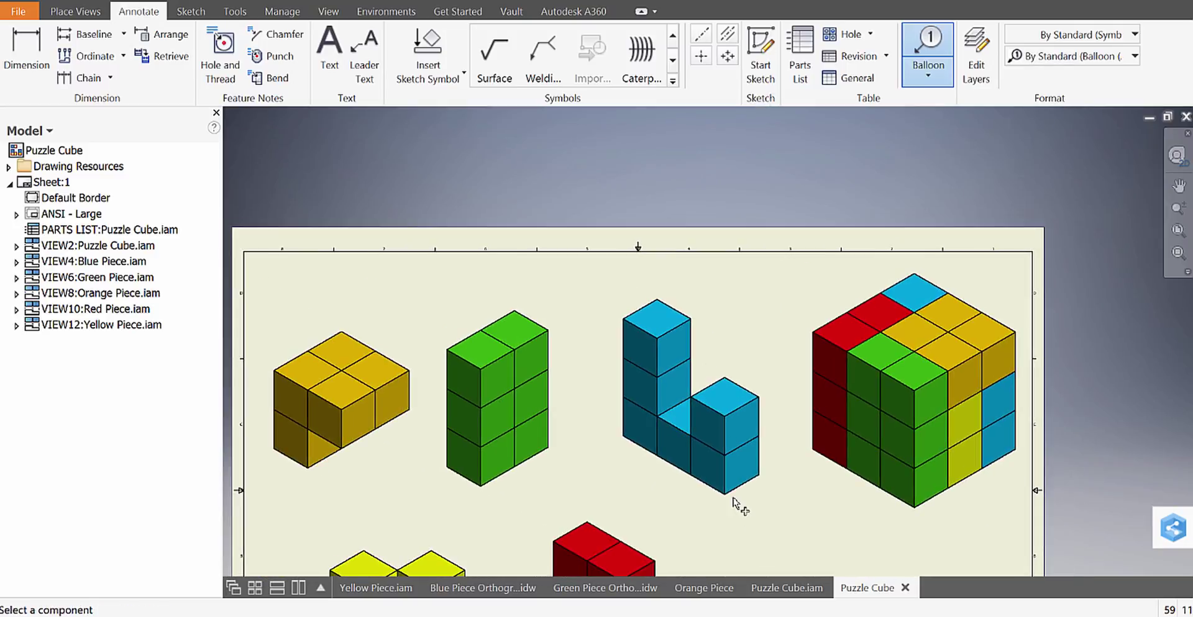
left_click(695, 325)
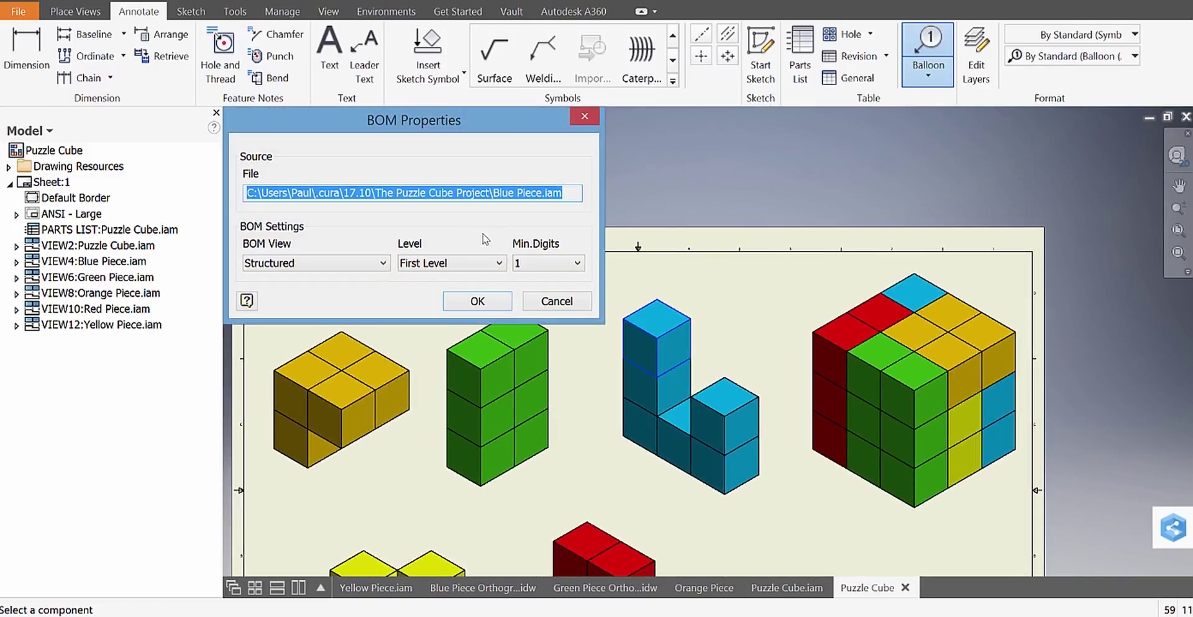
left_click(477, 302)
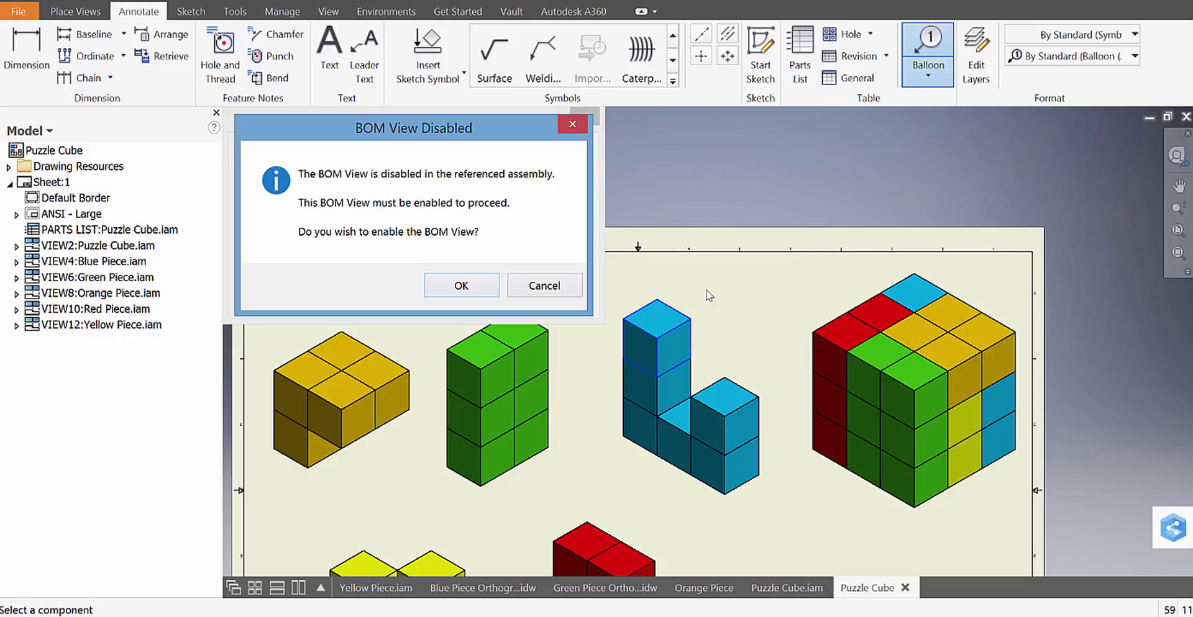
left_click(461, 287)
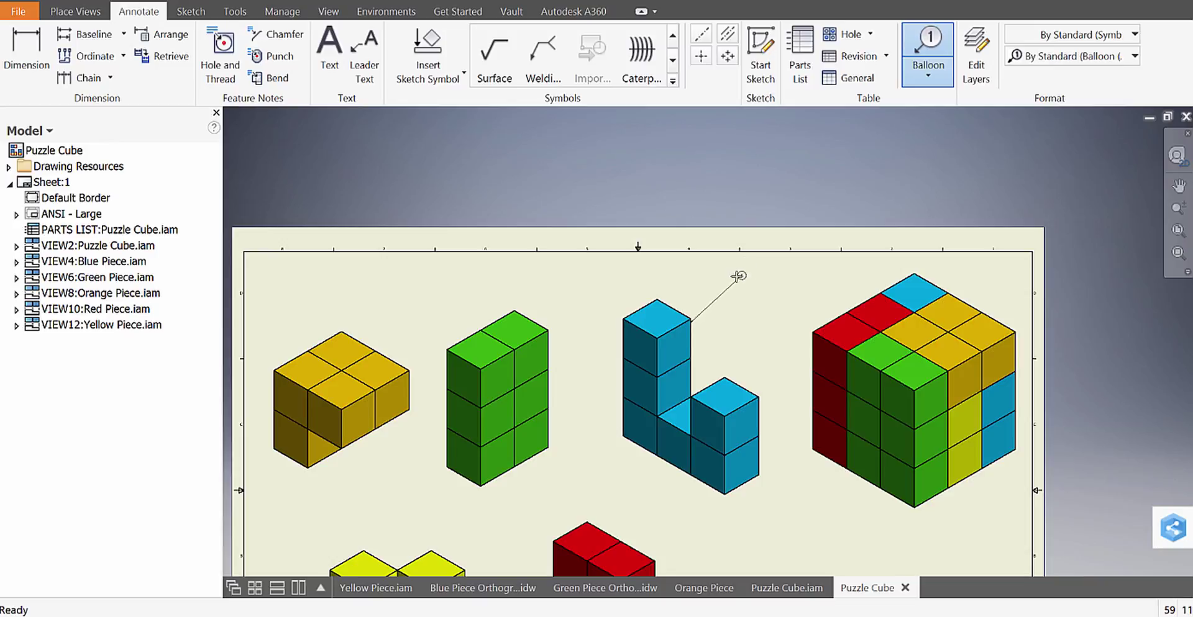
left_click(738, 276)
right_click(779, 286)
left_click(831, 292)
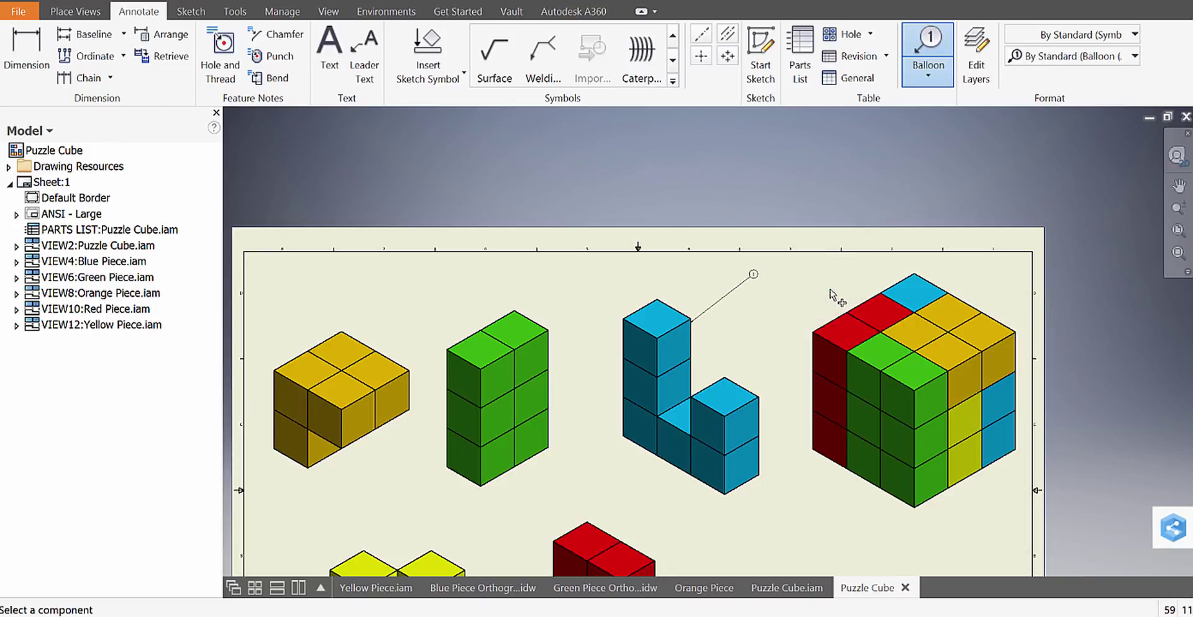
Compare the item number in the blue piece's balloon with the entries in the parts list.
scroll(766, 286, "up", 8)
scroll(707, 340, "down", 4)
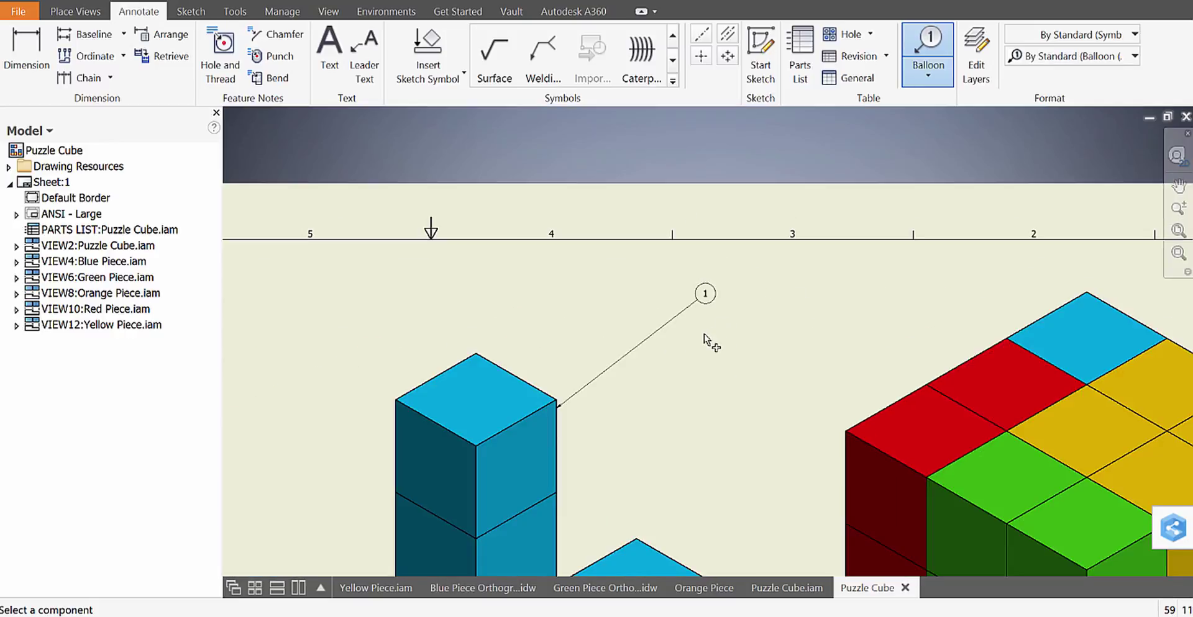
scroll(704, 302, "down", 6)
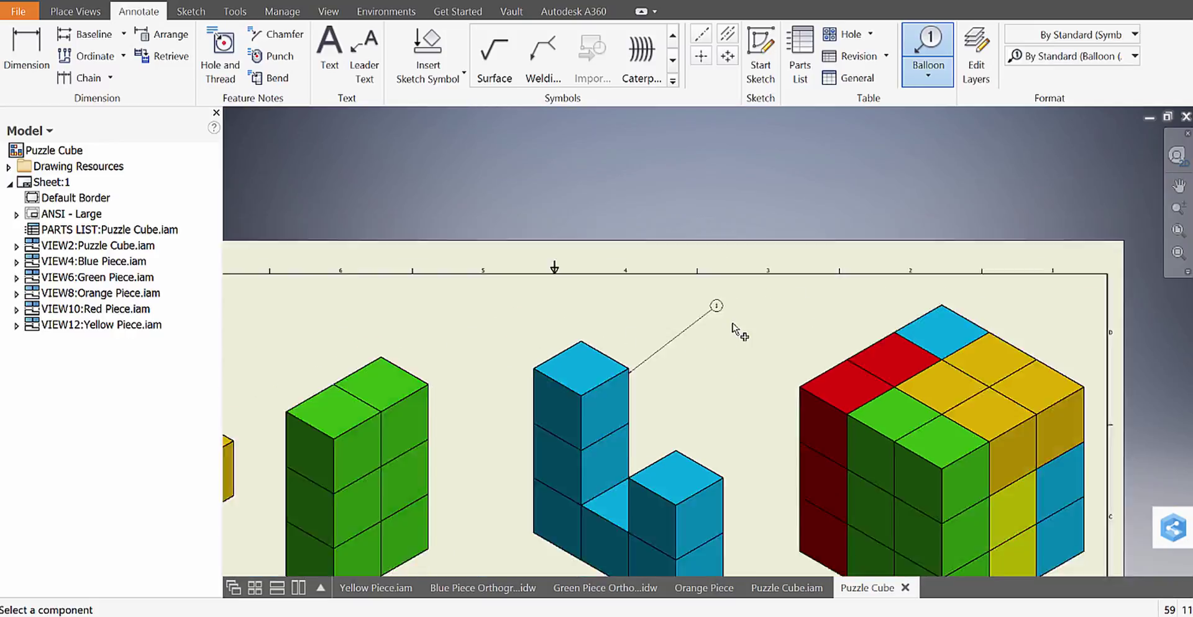
scroll(882, 445, "up", 5)
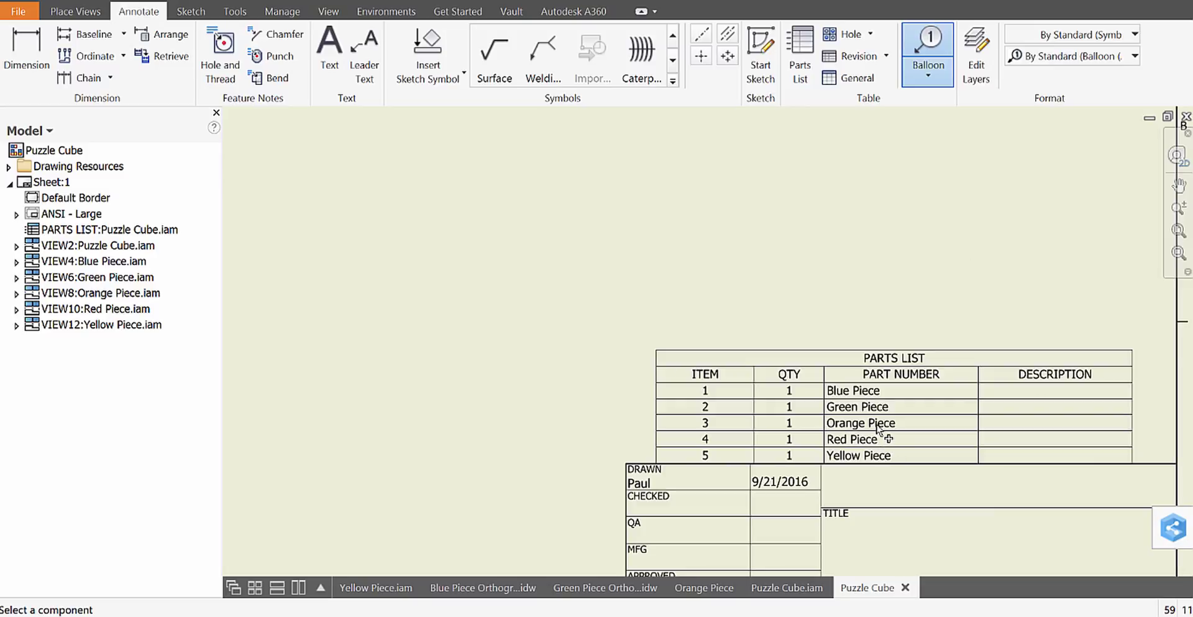
scroll(876, 428, "down", 5)
scroll(906, 442, "up", 5)
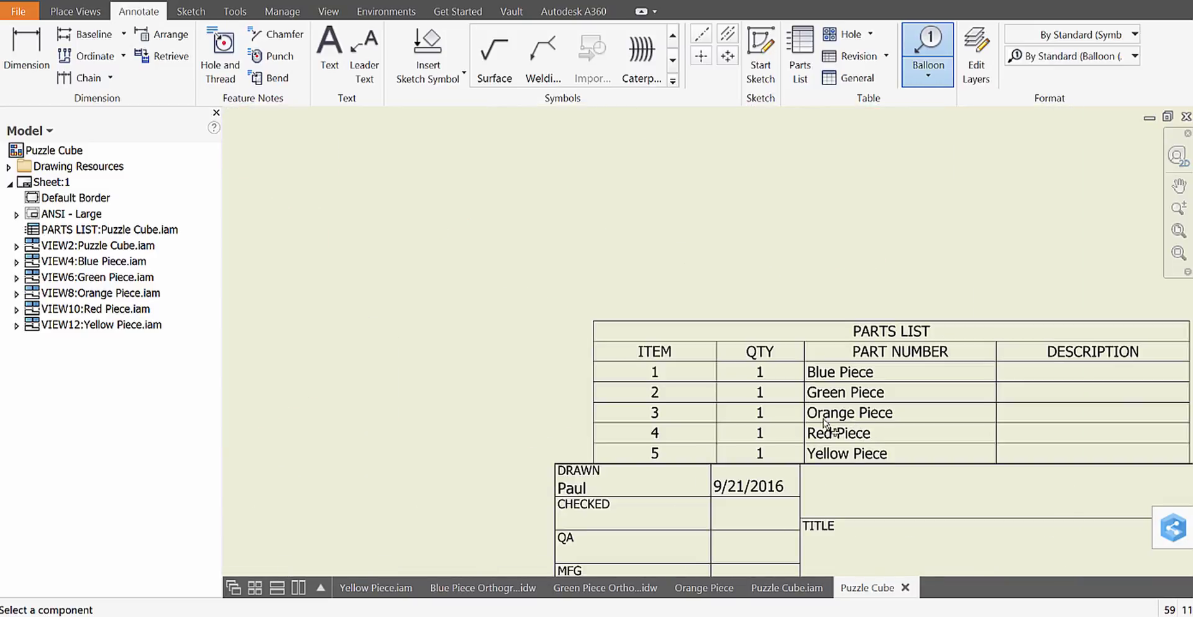
scroll(453, 379, "down", 3)
scroll(381, 327, "down", 3)
mouse_move(381, 328)
middle_mouse_down()
mouse_move(870, 469)
mouse_move(820, 440)
middle_mouse_up()
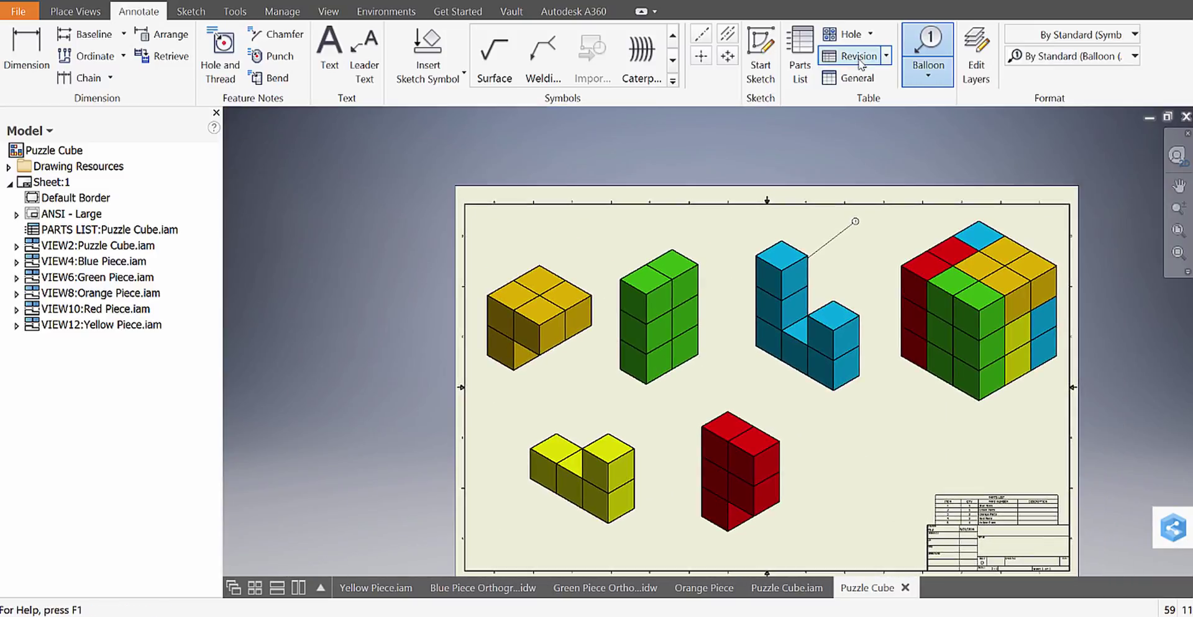
Attach an item balloon to the top edge of the green piece's isometric view, enabling its structured first-level BOM view.
left_click(927, 74)
left_click(923, 103)
scroll(720, 255, "up", 2)
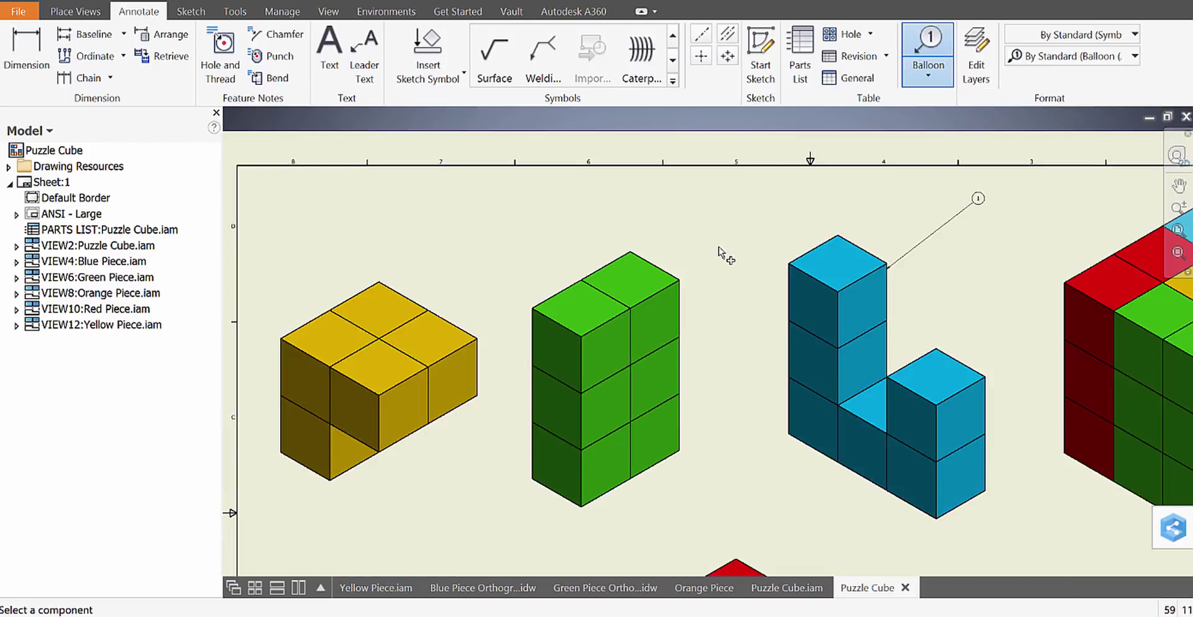
left_click(648, 257)
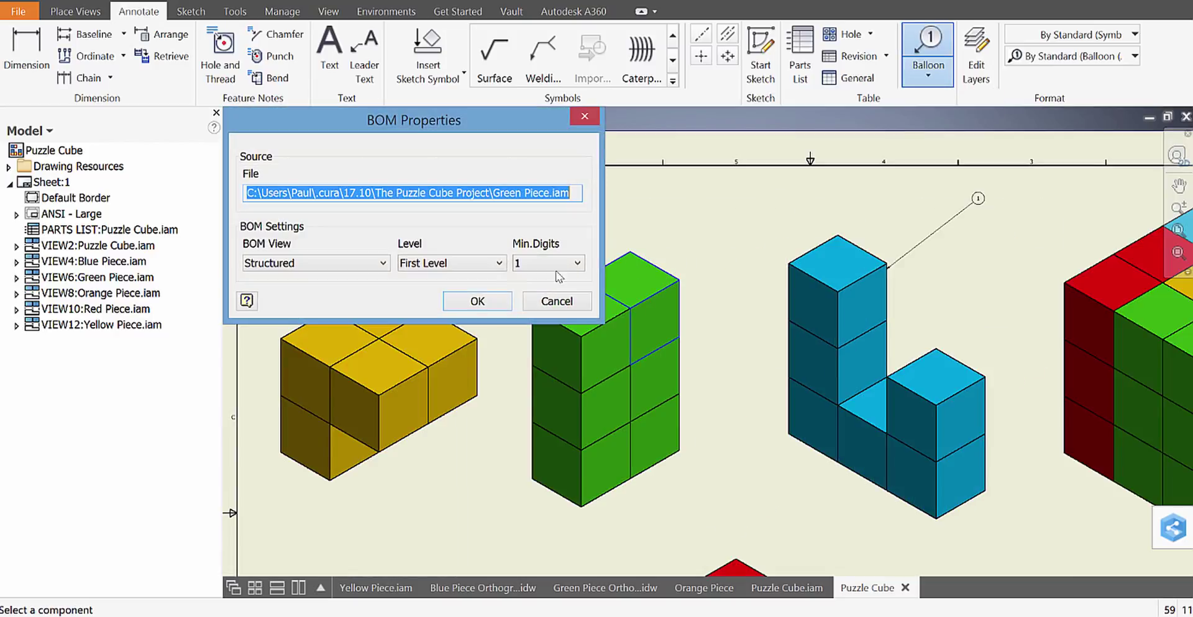
left_click(477, 301)
left_click(460, 284)
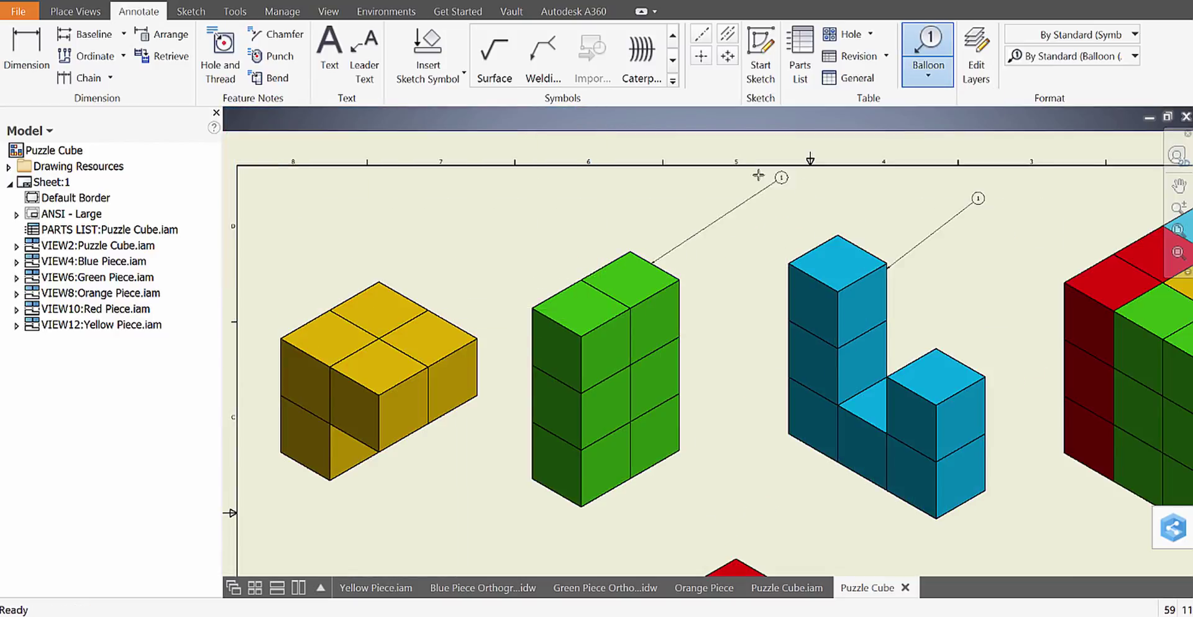
left_click(685, 186)
right_click(724, 221)
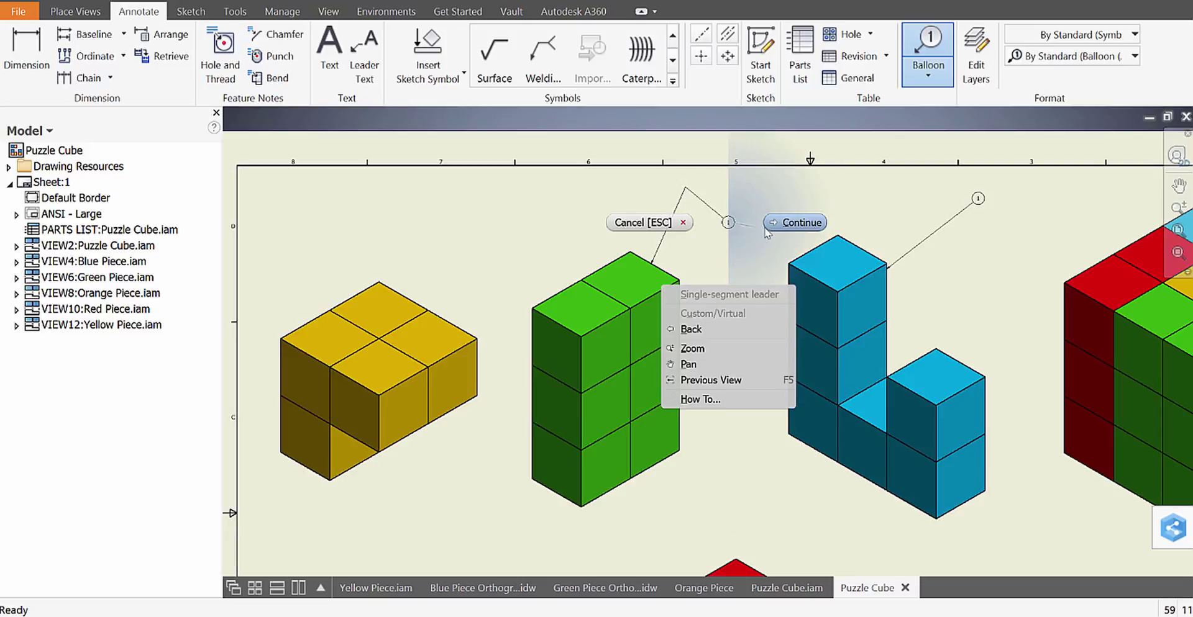
left_click(799, 223)
Check the green piece's balloon number against its item number in the parts list.
scroll(671, 198, "up", 3)
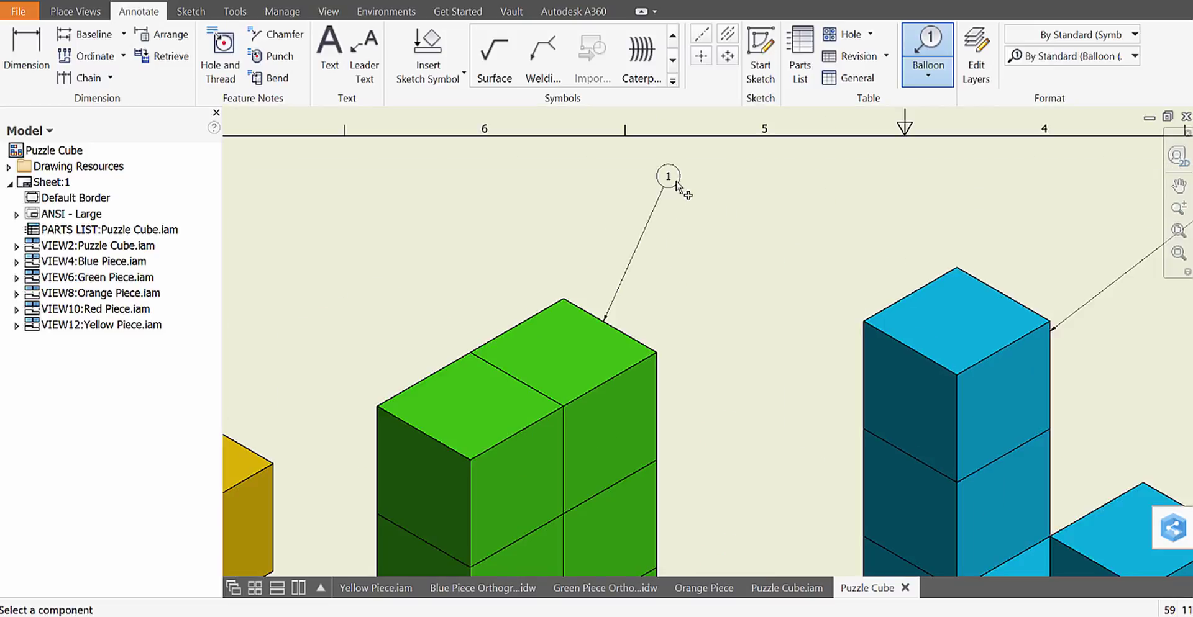
scroll(667, 186, "down", 5)
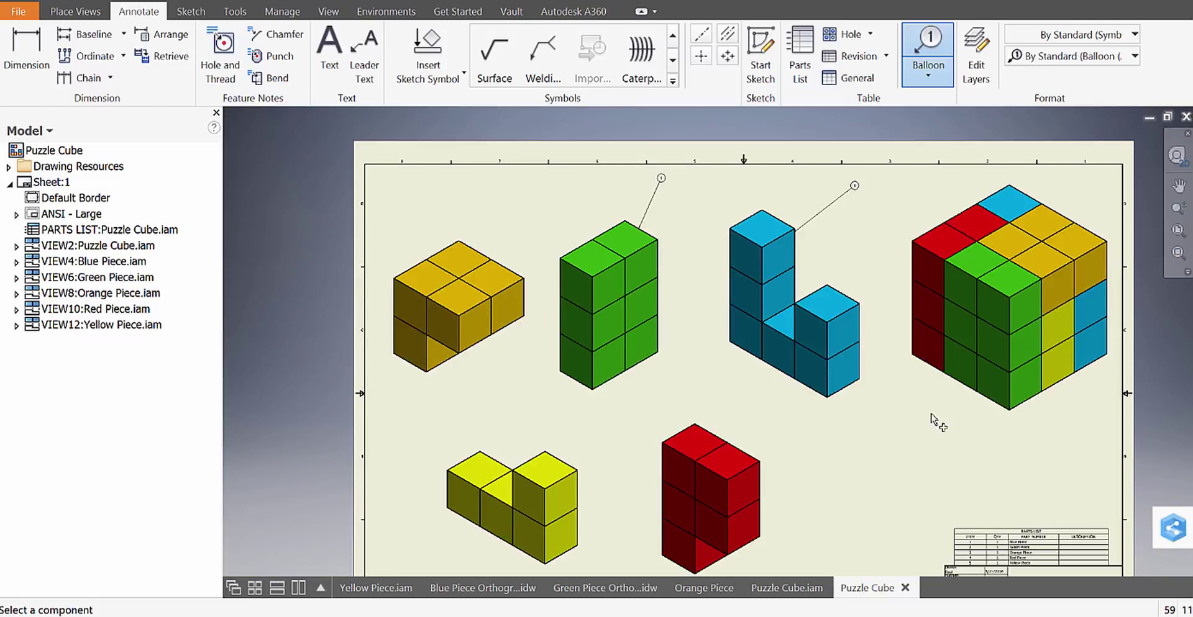
scroll(934, 423, "up", 5)
scroll(913, 488, "down", 3)
scroll(914, 488, "down", 2)
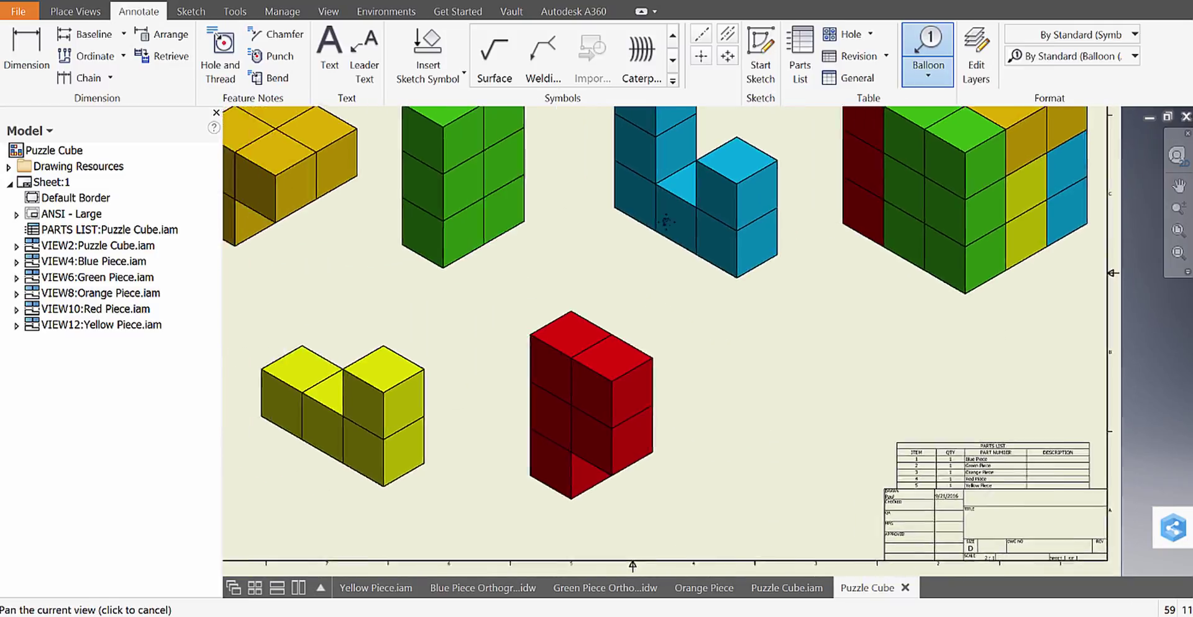
scroll(779, 327, "up", 3)
scroll(745, 292, "down", 1)
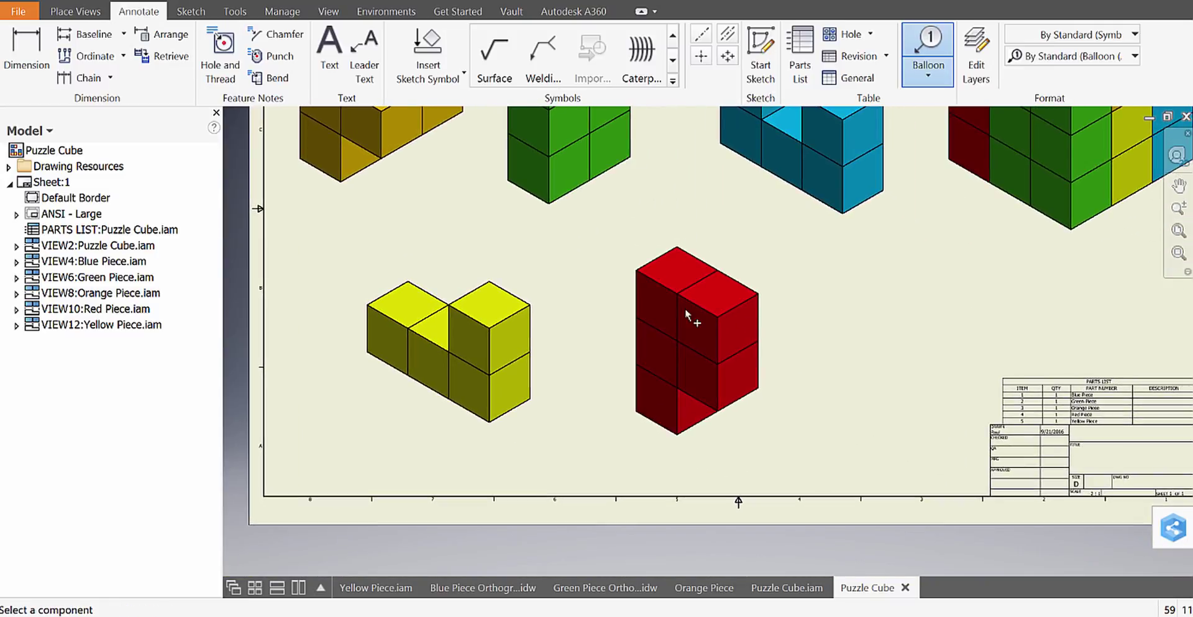
Attach an item balloon to the upper edge of the orange piece's isometric view, enabling its BOM view.
middle_click_drag(520, 261, 553, 509)
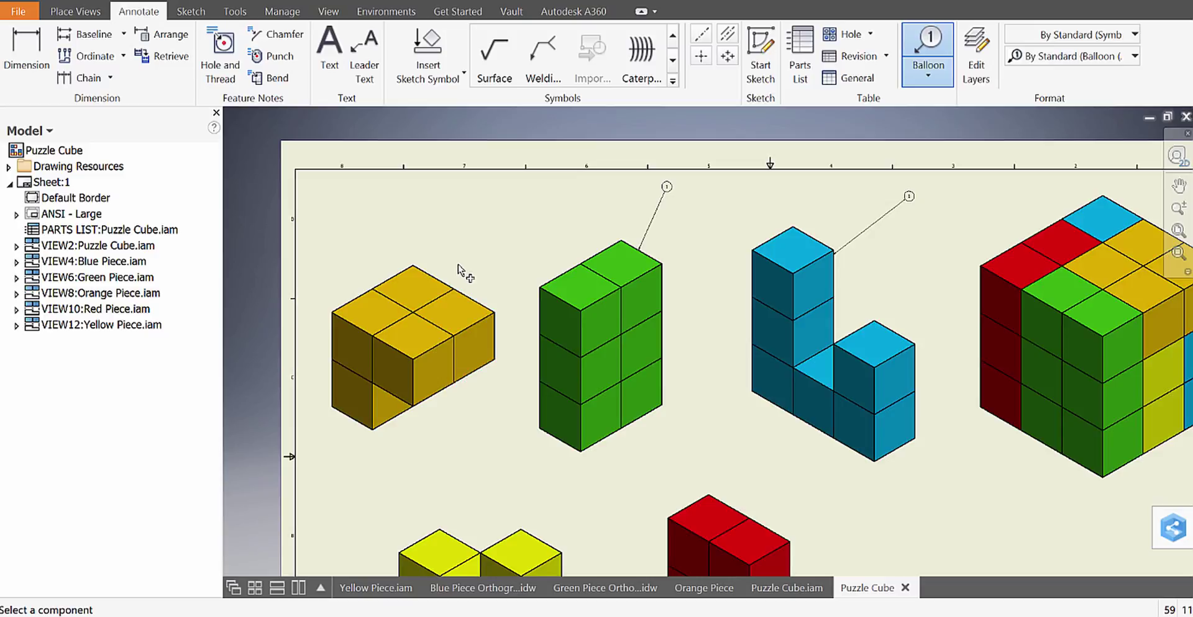
left_click(476, 309)
left_click(495, 302)
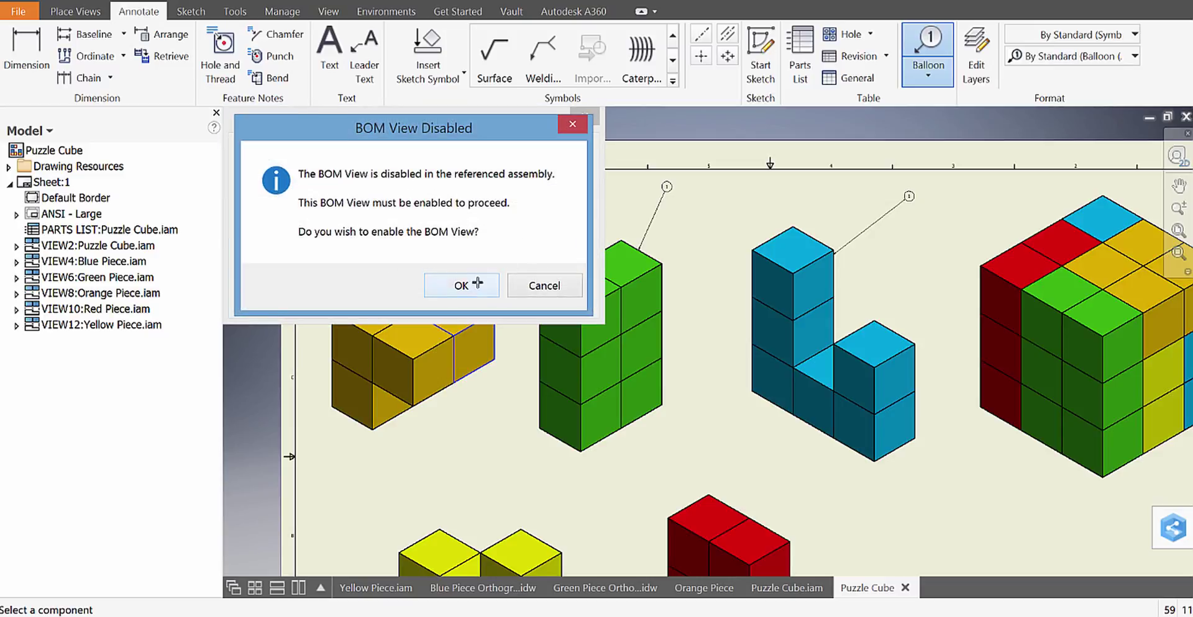
left_click(472, 283)
left_click(521, 208)
right_click(521, 208)
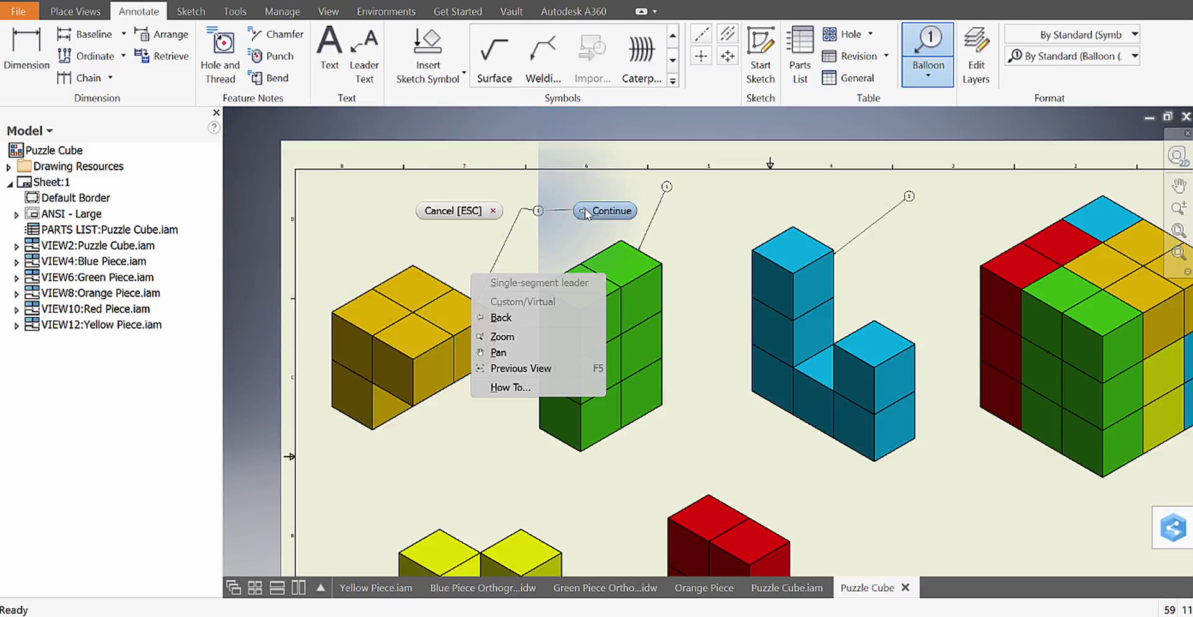
left_click(605, 207)
Start another item balloon on the orange piece's rear top edge.
left_click(430, 274)
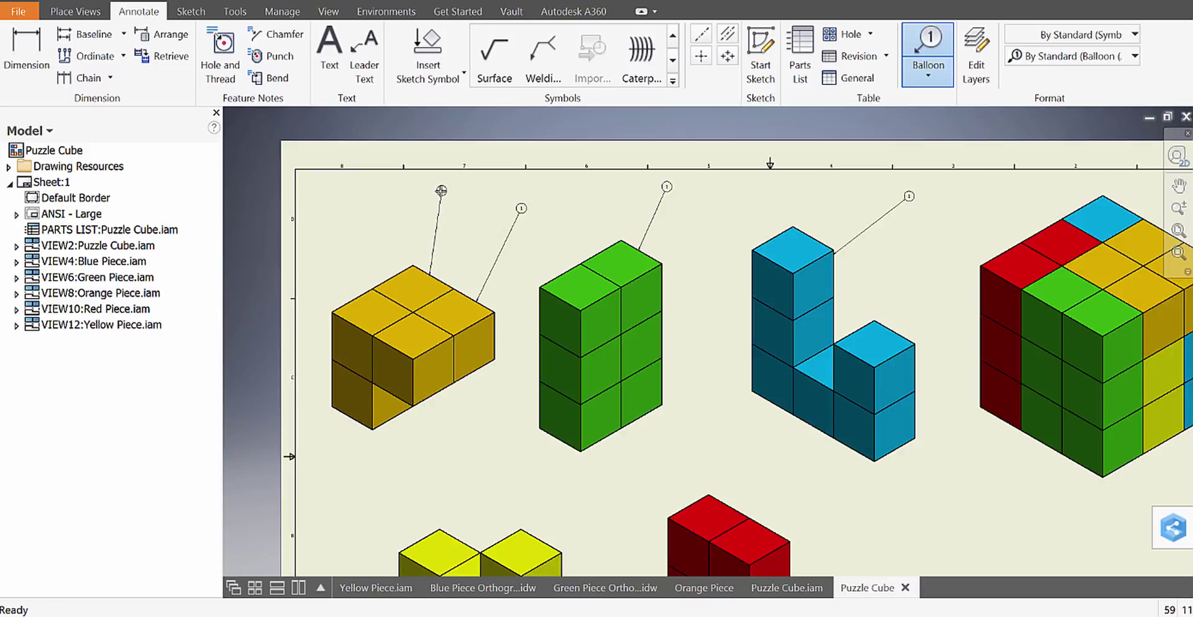